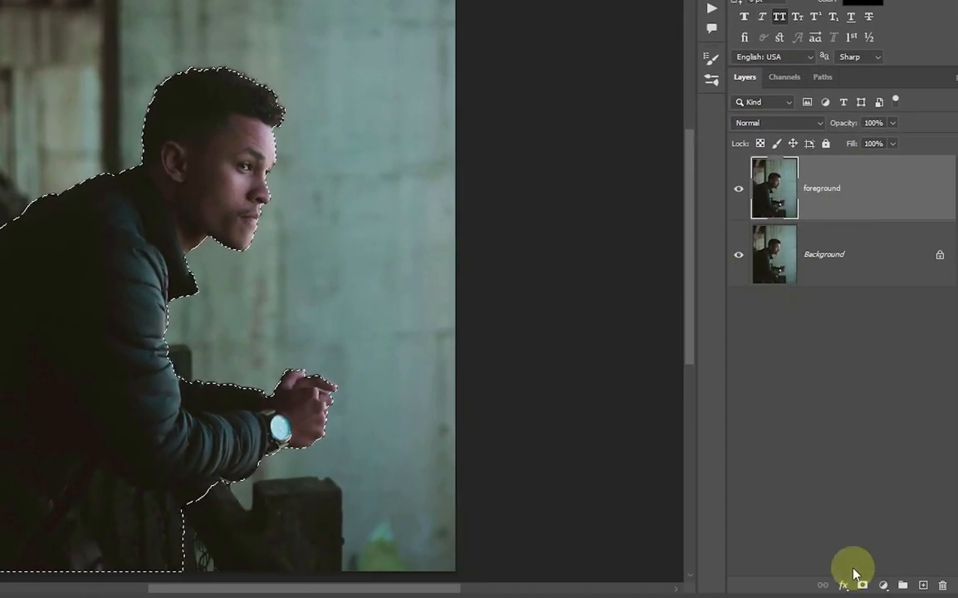
Mask the foreground layer to the selected man and check the cut-out with the Background layer temporarily hidden.
left_click(861, 585)
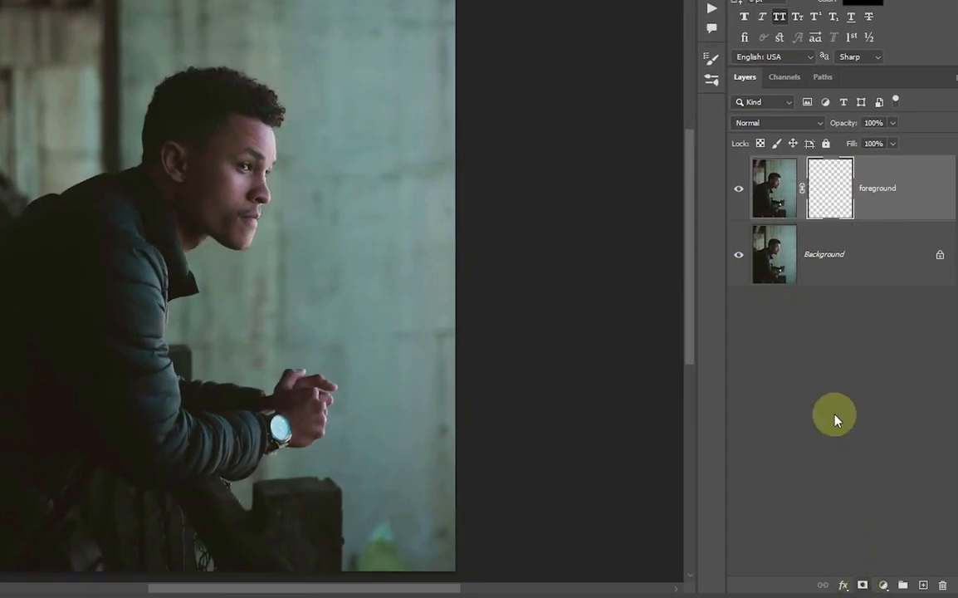
left_click(738, 258)
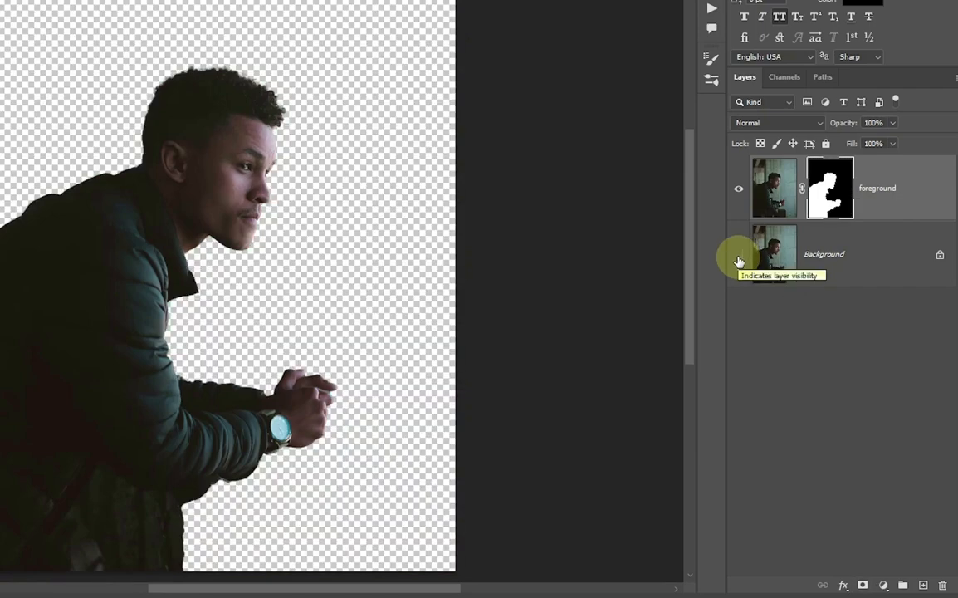
left_click(738, 254)
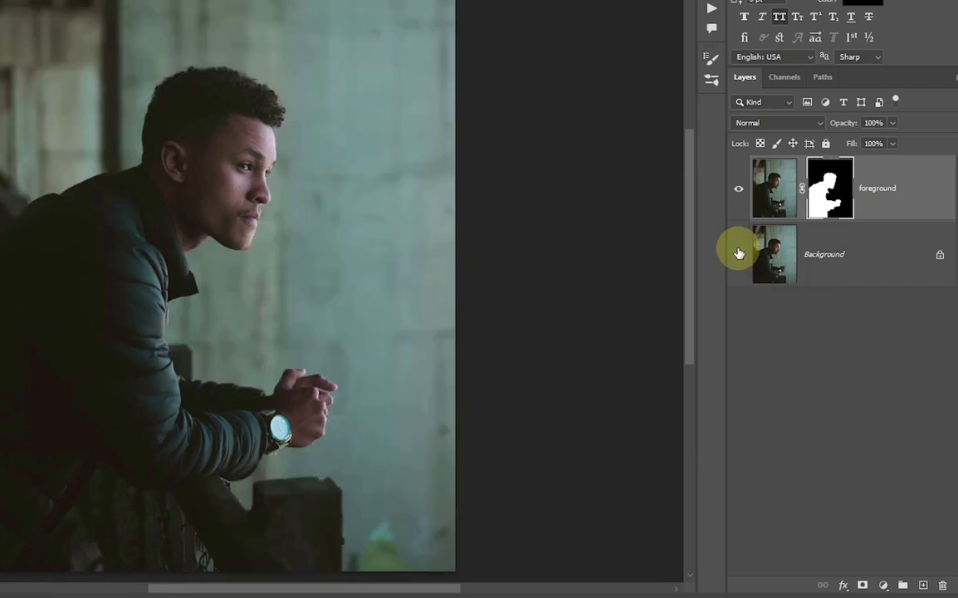
Add a Levels adjustment above the Background layer and darken it by lowering the white output level to 83.
left_click(833, 253)
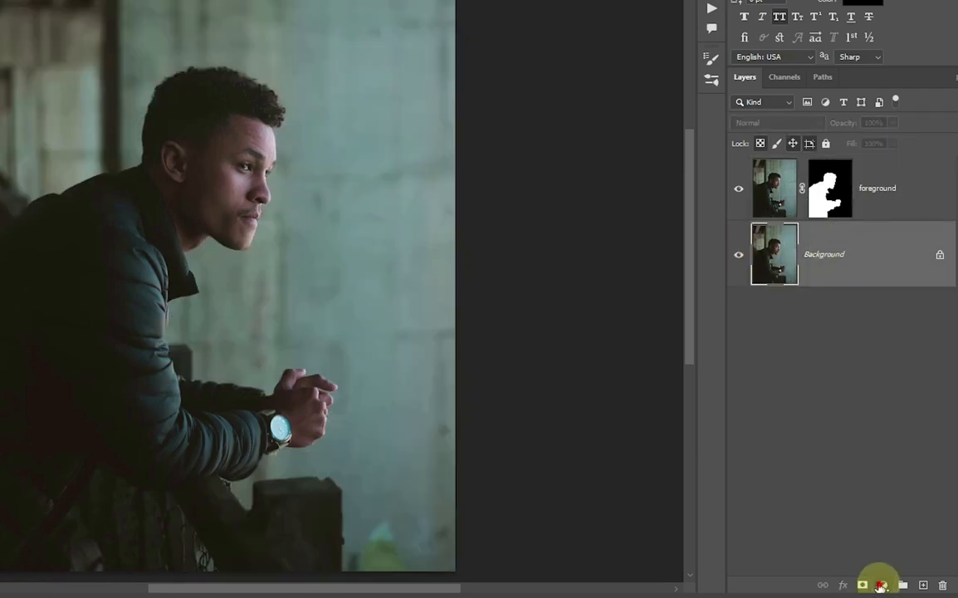
left_click(881, 586)
left_click(873, 383)
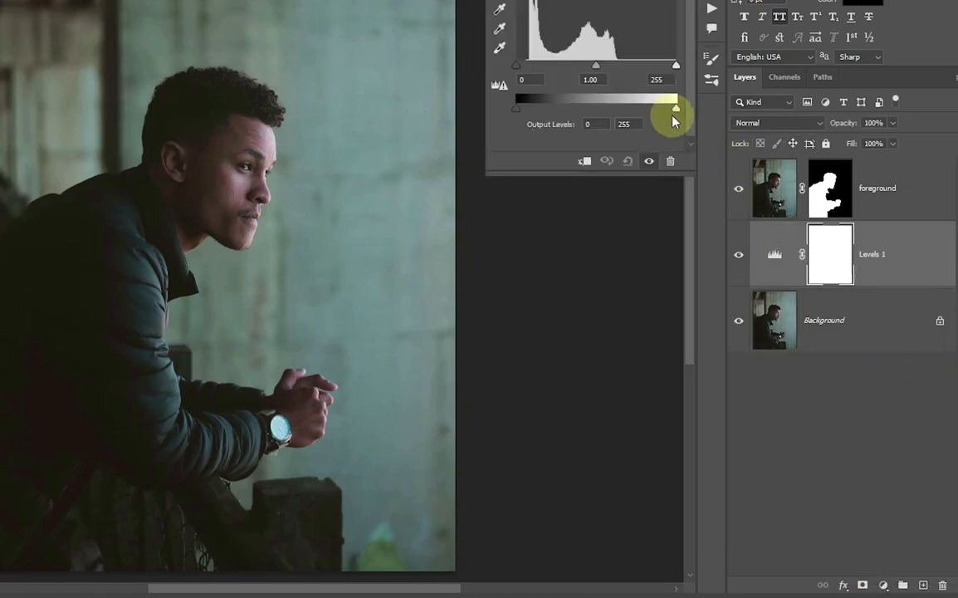
left_click_drag(672, 110, 576, 112)
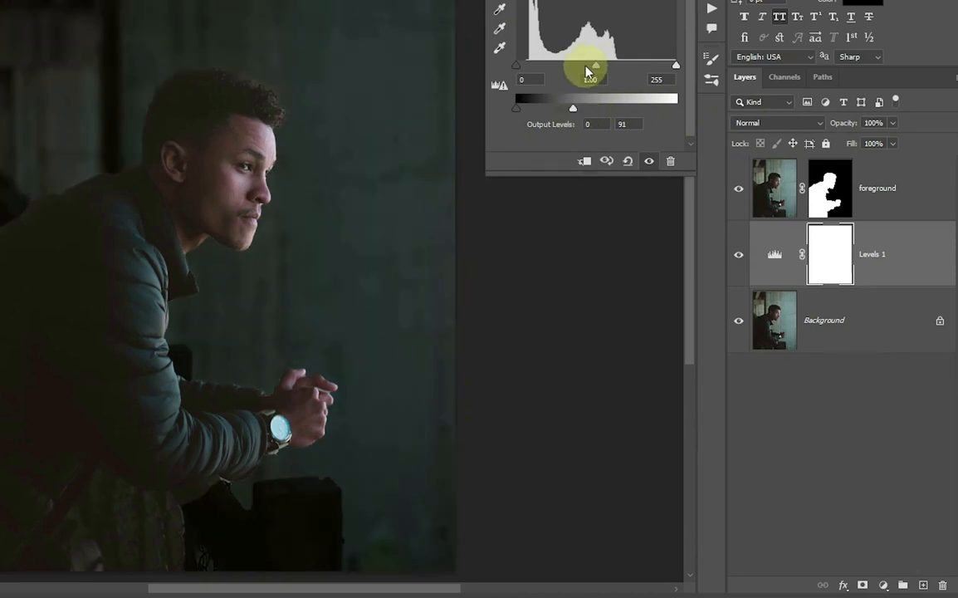
left_click_drag(569, 108, 571, 108)
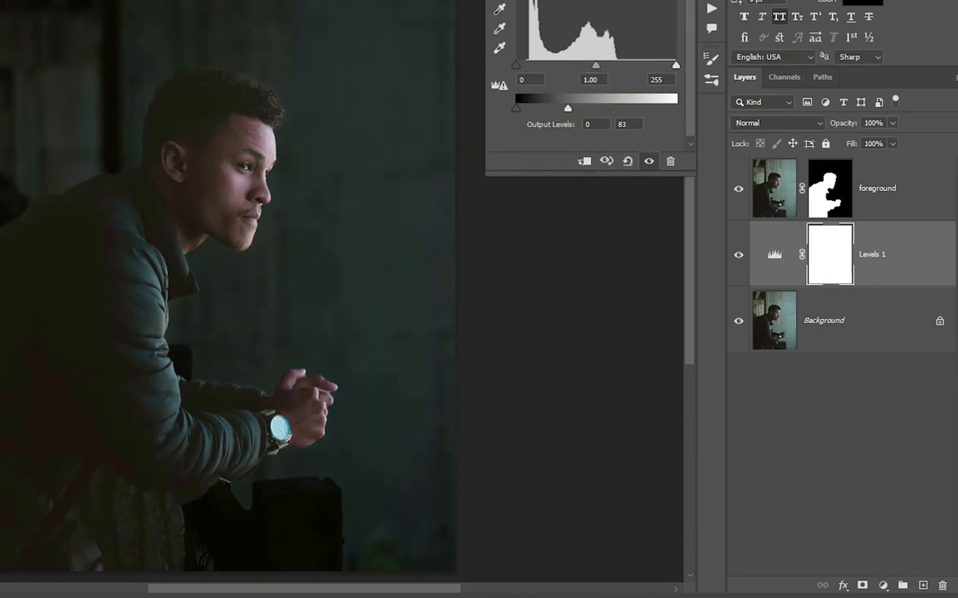
left_click(686, 0)
Duplicate the Levels adjustment, move the copy above the foreground layer, and clip it to that layer.
key("ctrl+j")
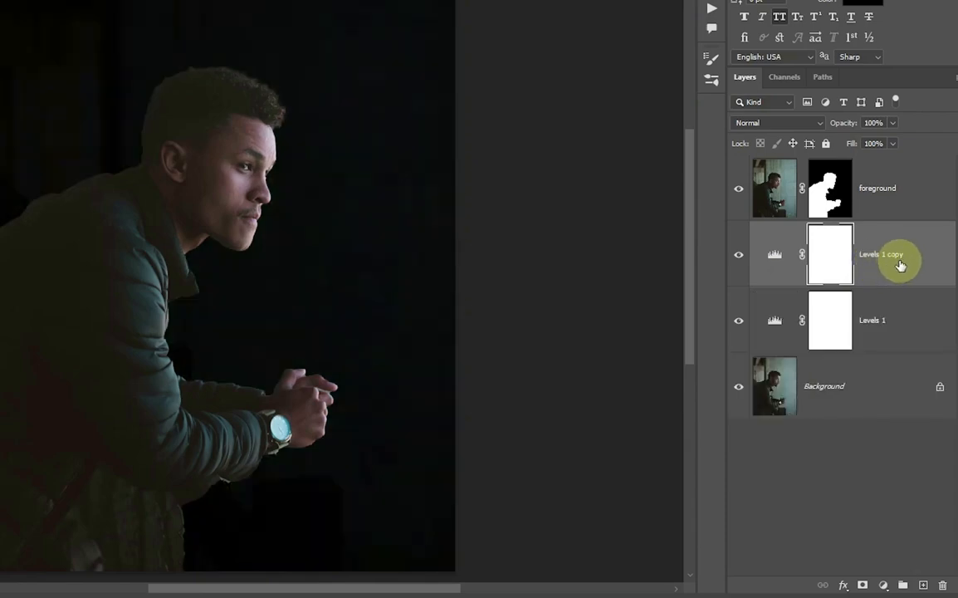
left_click_drag(902, 265, 879, 160)
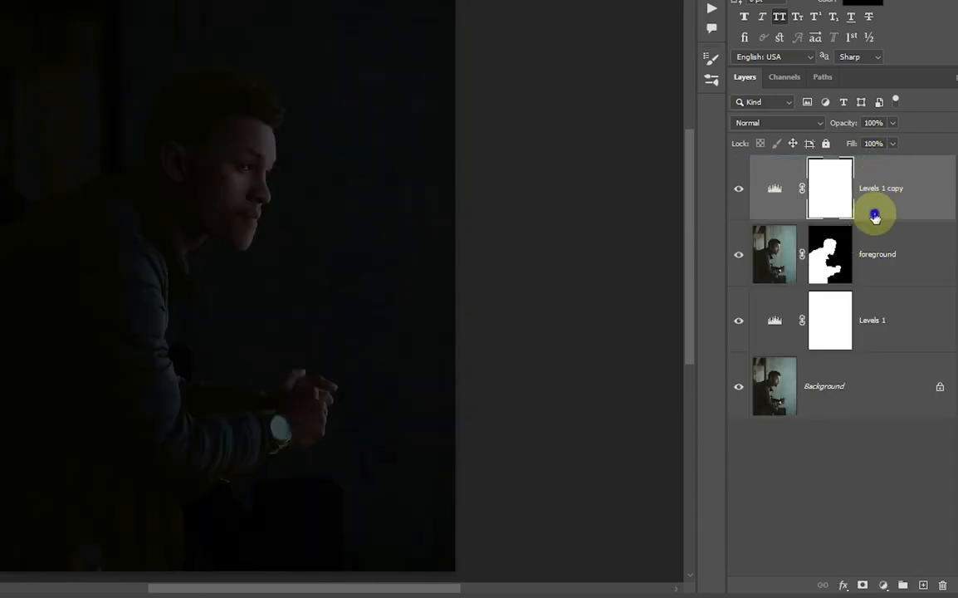
right_click(875, 216)
left_click(791, 253)
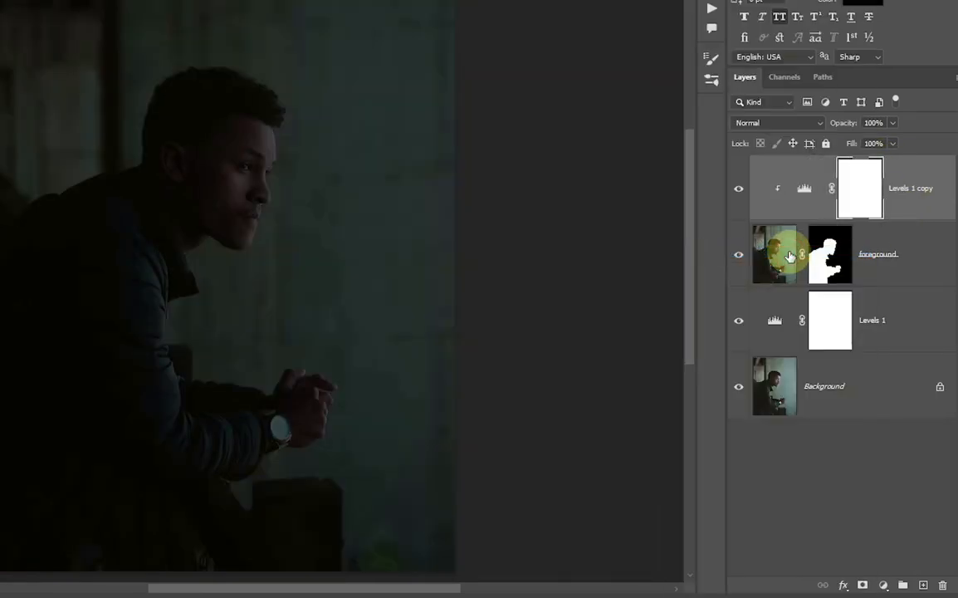
Compare the man with and without the clipped Levels copy, and leave that adjustment hidden.
left_click(738, 191)
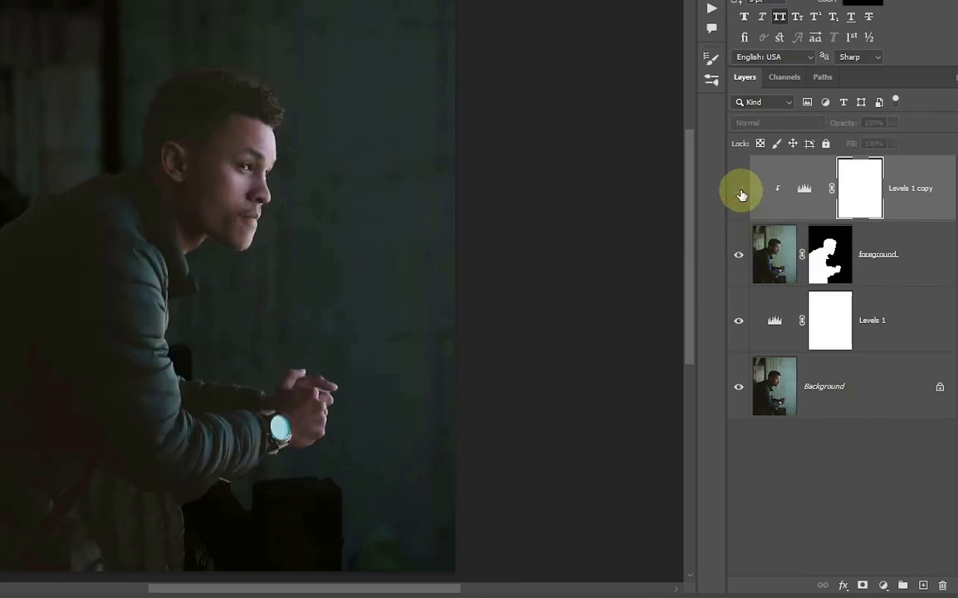
left_click(739, 192)
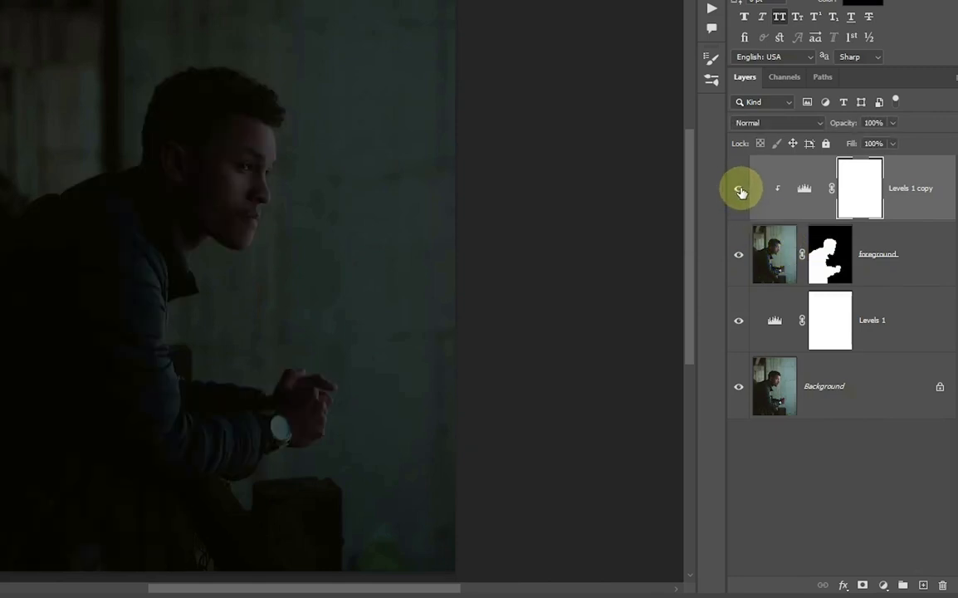
left_click(739, 191)
Set up the Ellipse tool above the Levels 1 layer as a shape with no fill and a magenta-pink stroke.
left_click(909, 256)
left_click(876, 315)
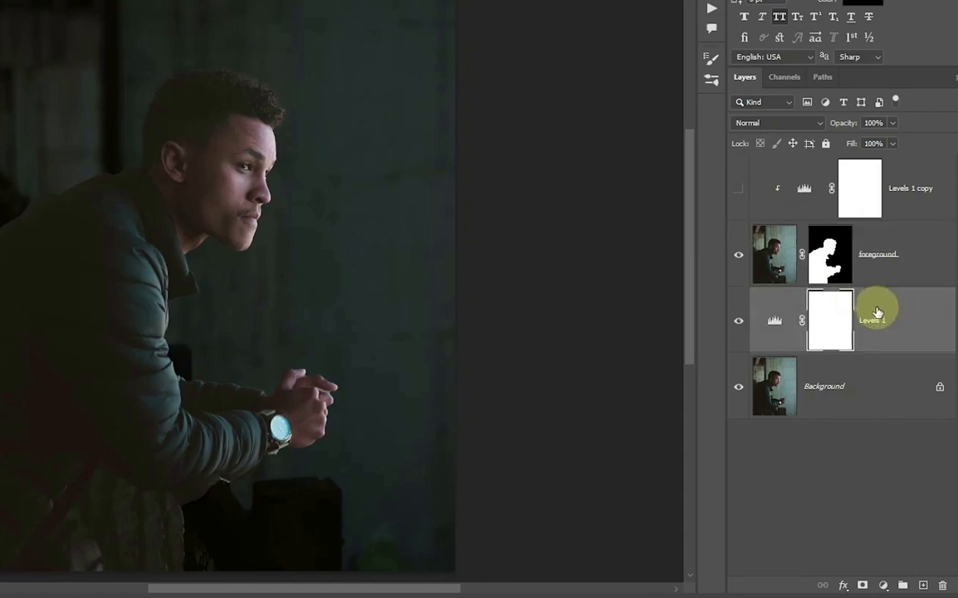
left_click_drag(14, 407, 78, 421)
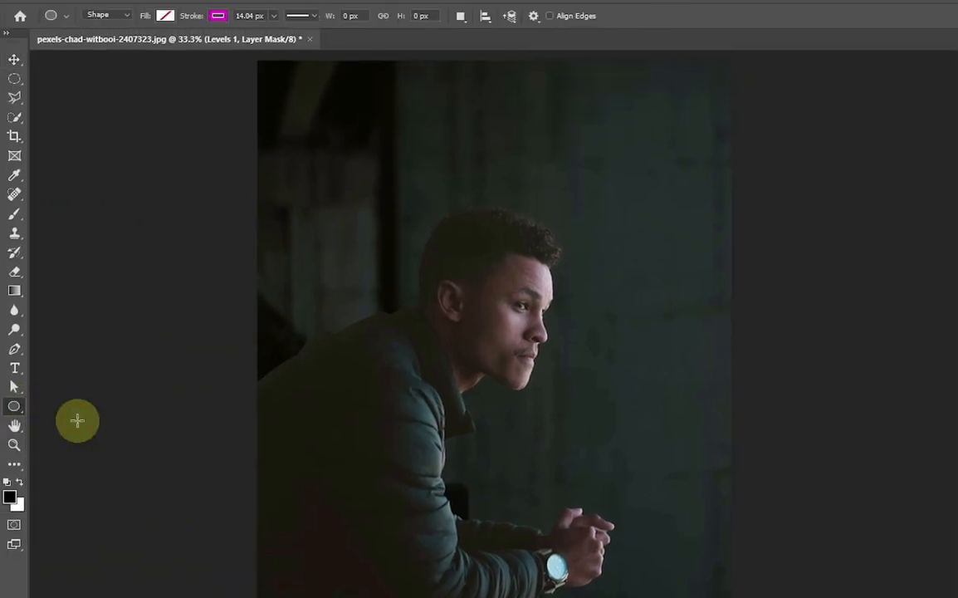
left_click(166, 15)
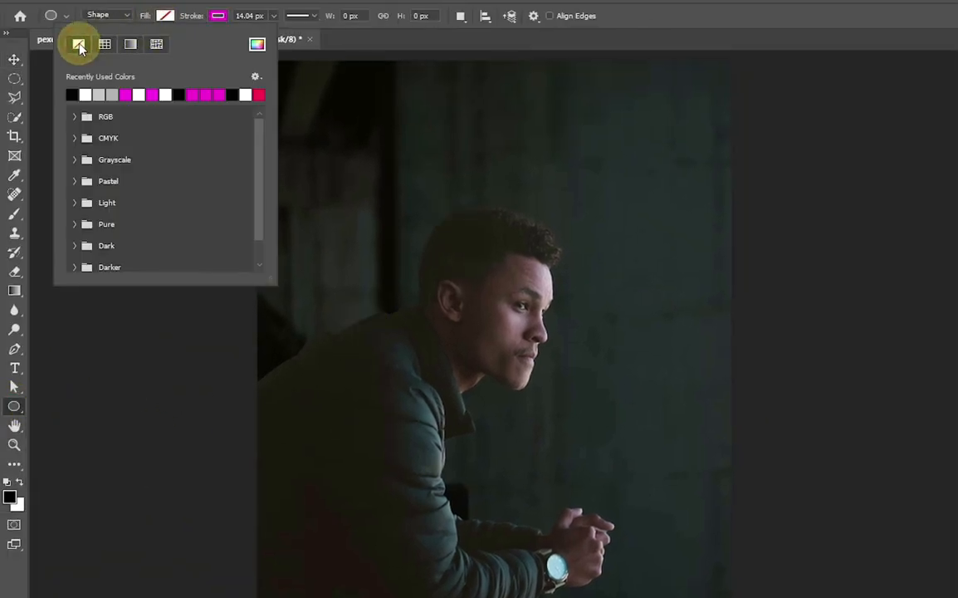
left_click(219, 16)
left_click(220, 17)
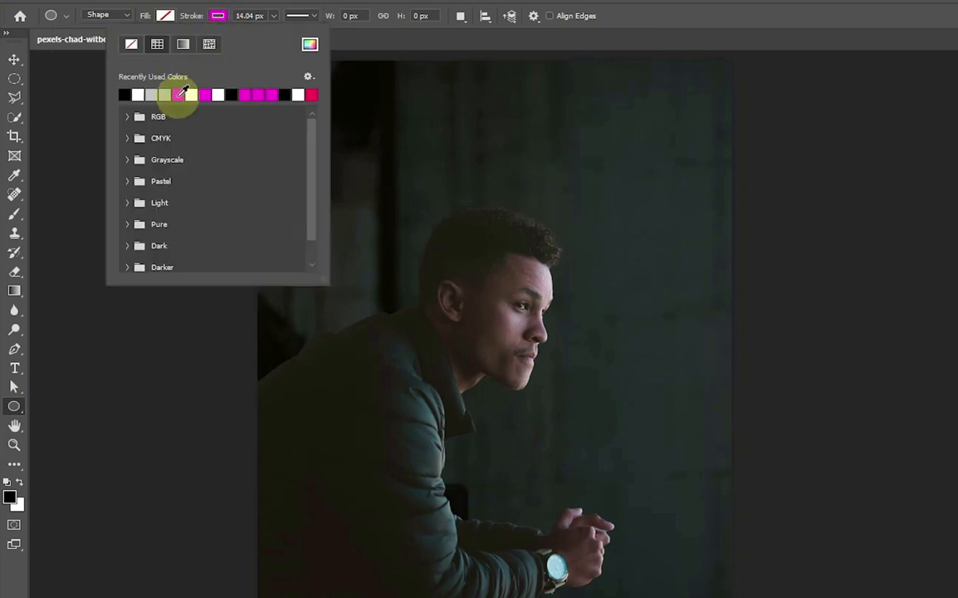
left_click(309, 46)
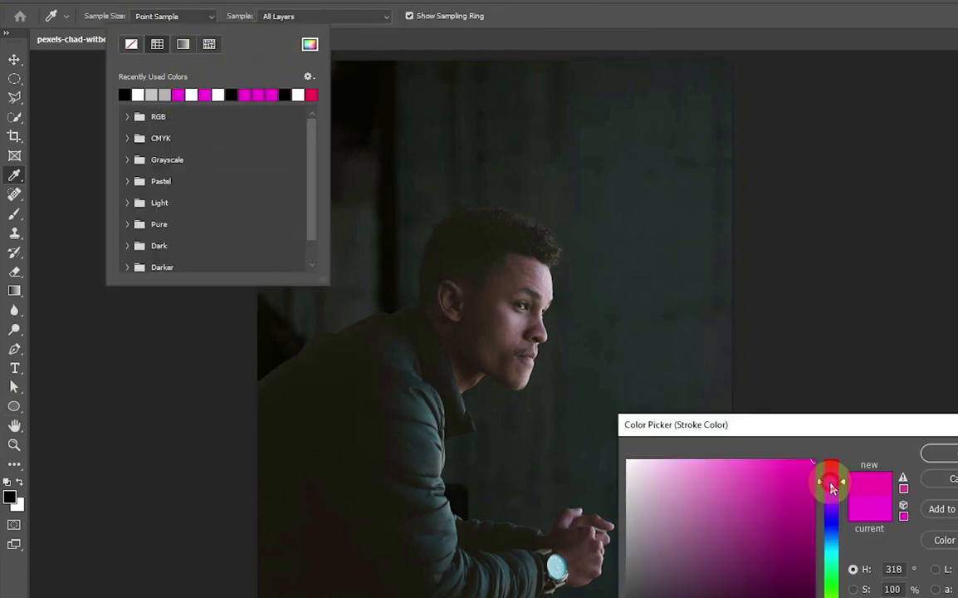
left_click(928, 454)
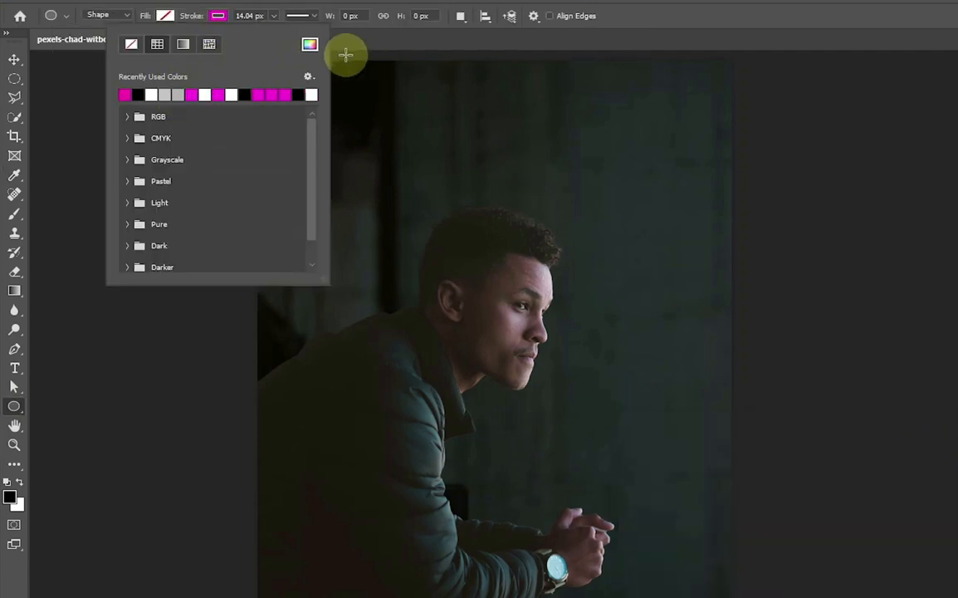
Draw a circle about 1011 px wide around the man's head and give it a 60 px stroke.
left_click(272, 19)
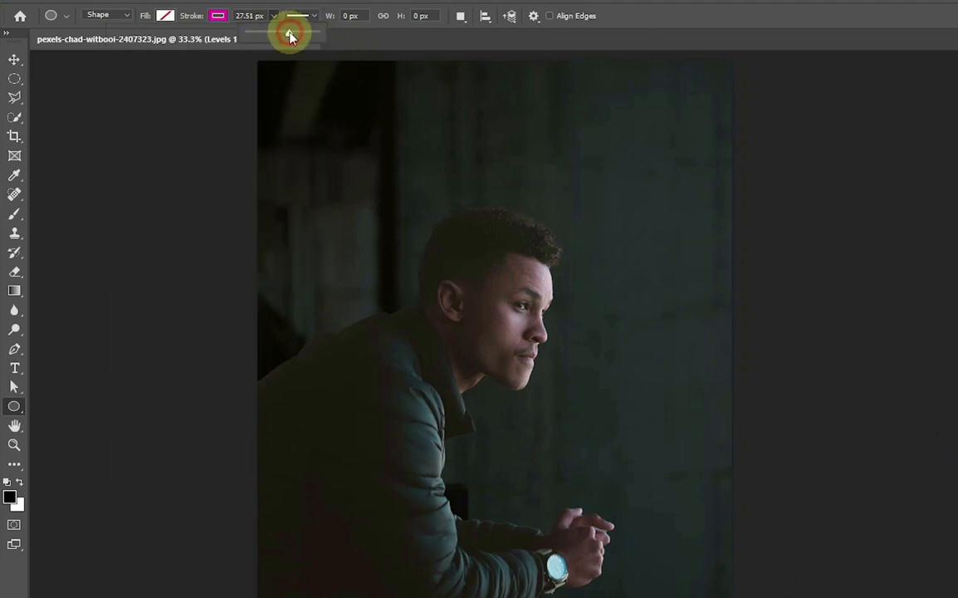
mouse_move(407, 149)
left_mouse_down()
mouse_move(527, 301)
mouse_move(575, 395)
mouse_move(656, 486)
mouse_move(624, 363)
left_mouse_up()
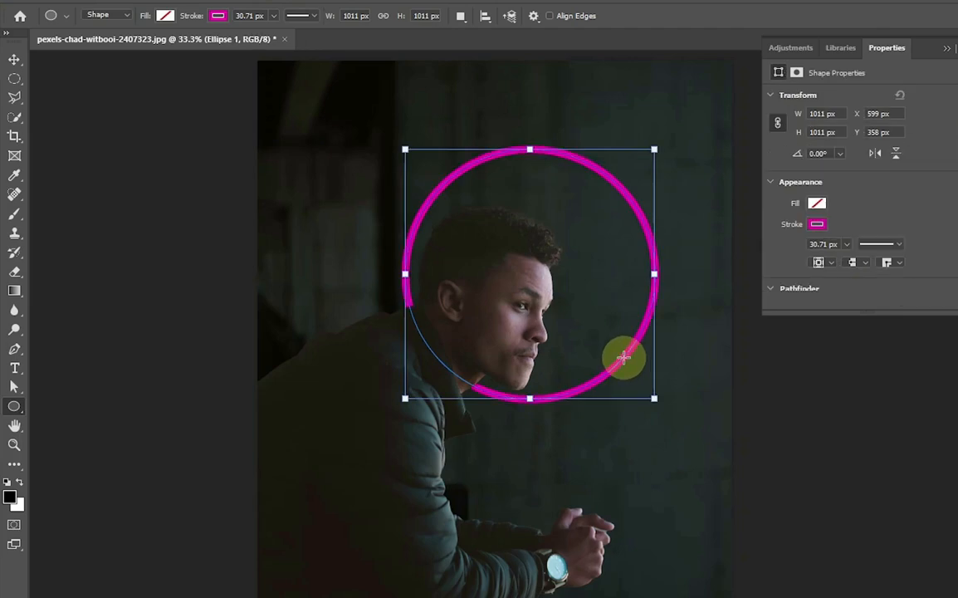
left_click_drag(273, 16, 284, 34)
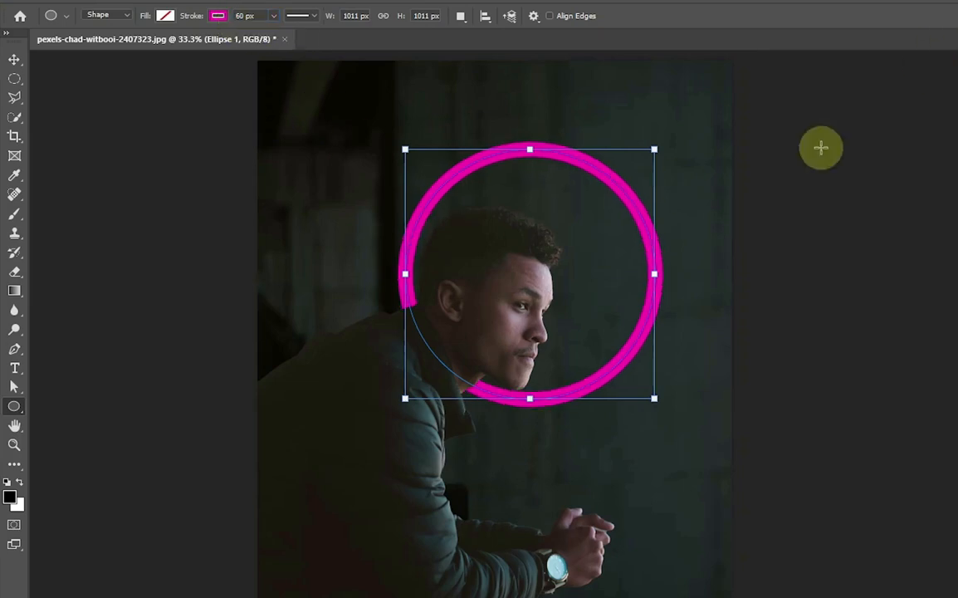
Enlarge the pink ring to about 115% and reposition it around the man's head and shoulder.
key("v")
left_click_drag(656, 294, 626, 317)
key("ctrl+t")
left_click_drag(625, 422, 659, 458)
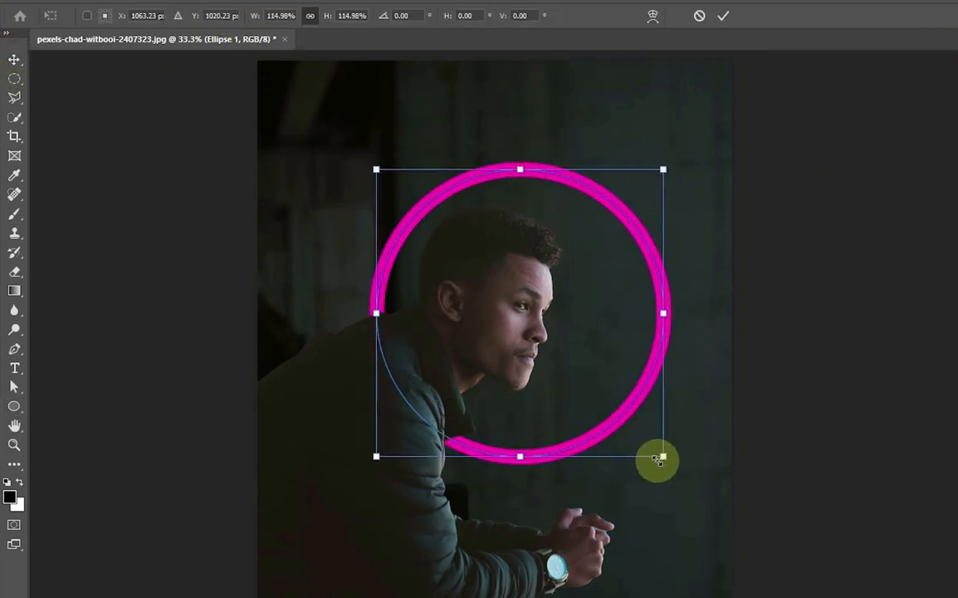
left_click_drag(640, 405, 603, 394)
left_click(723, 16)
left_click_drag(565, 423, 594, 412)
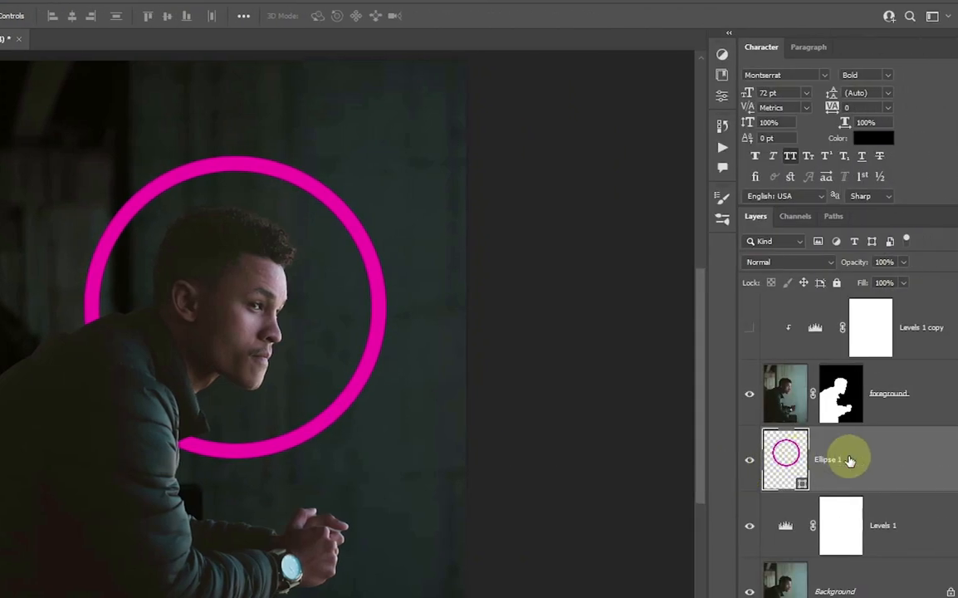
Convert the ring layer to a smart object and duplicate it.
right_click(849, 458)
left_click(772, 312)
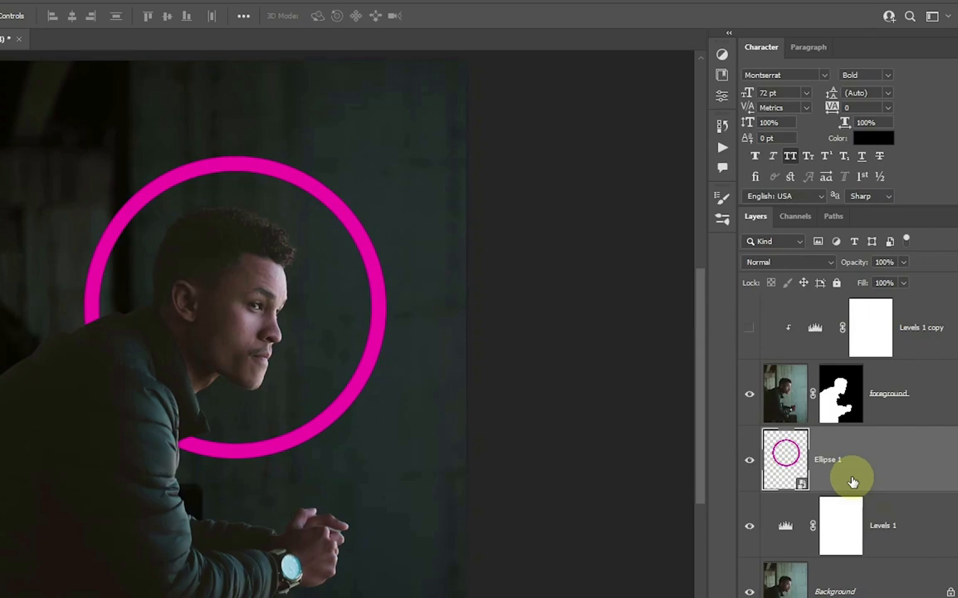
key("ctrl+j")
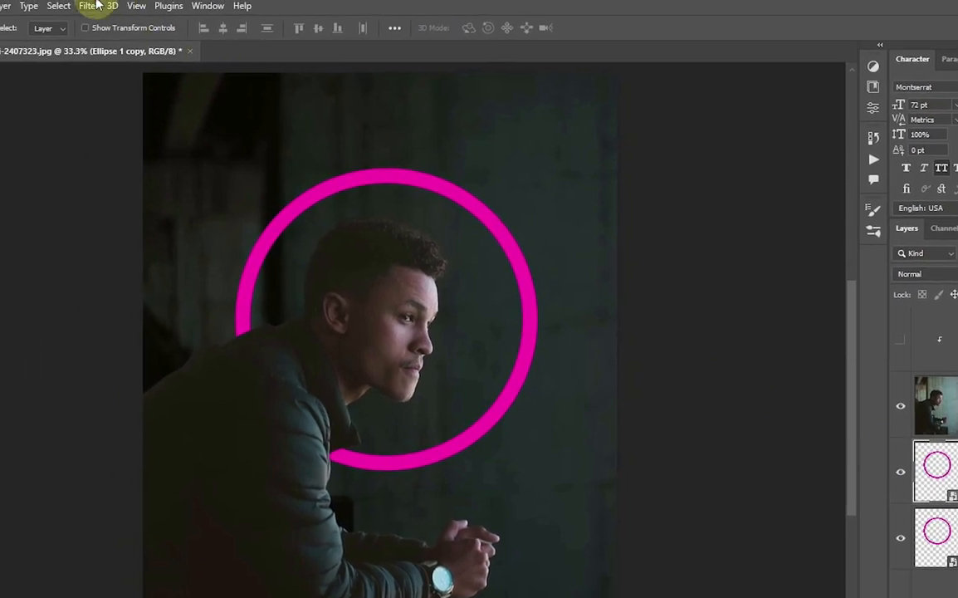
Apply a Gaussian Blur with a 12.5 pixel radius to the ring copy.
left_click(89, 6)
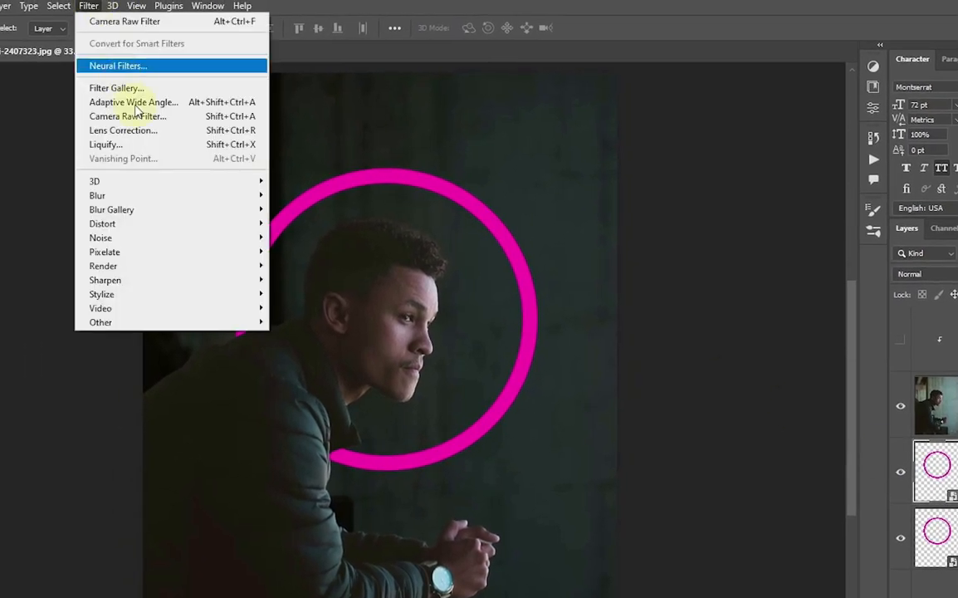
mouse_move(240, 195)
left_click(328, 259)
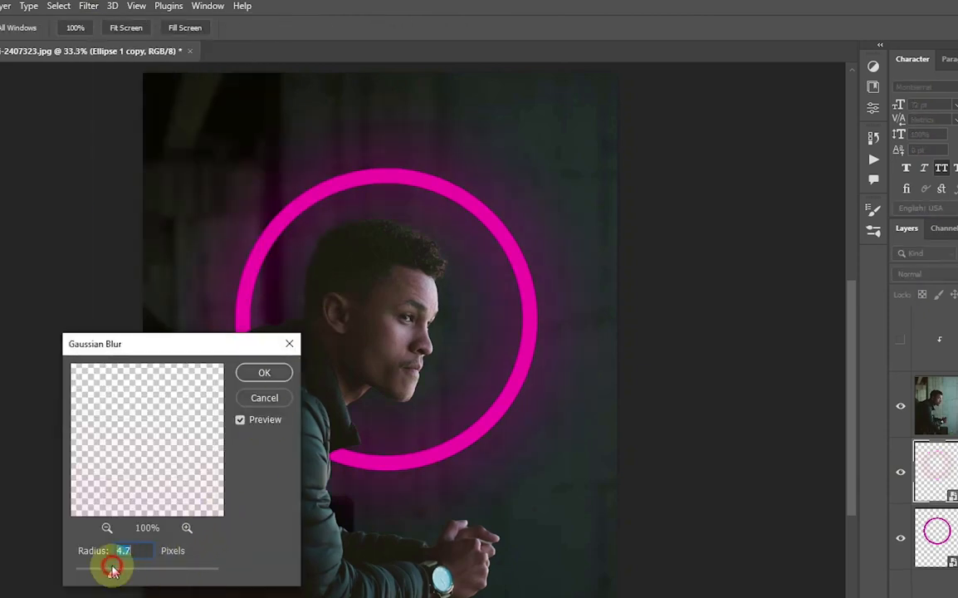
left_click_drag(113, 569, 132, 575)
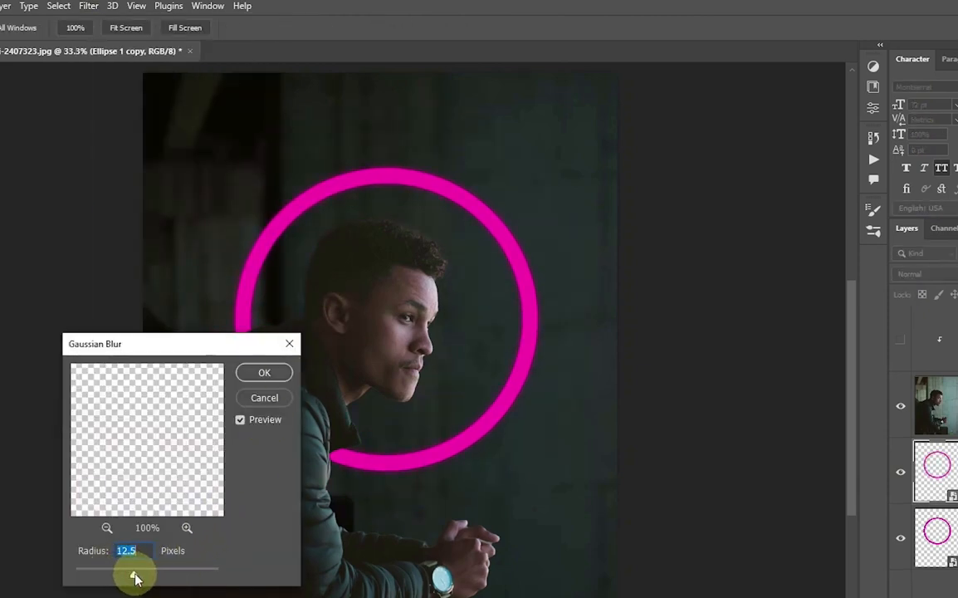
left_click(259, 372)
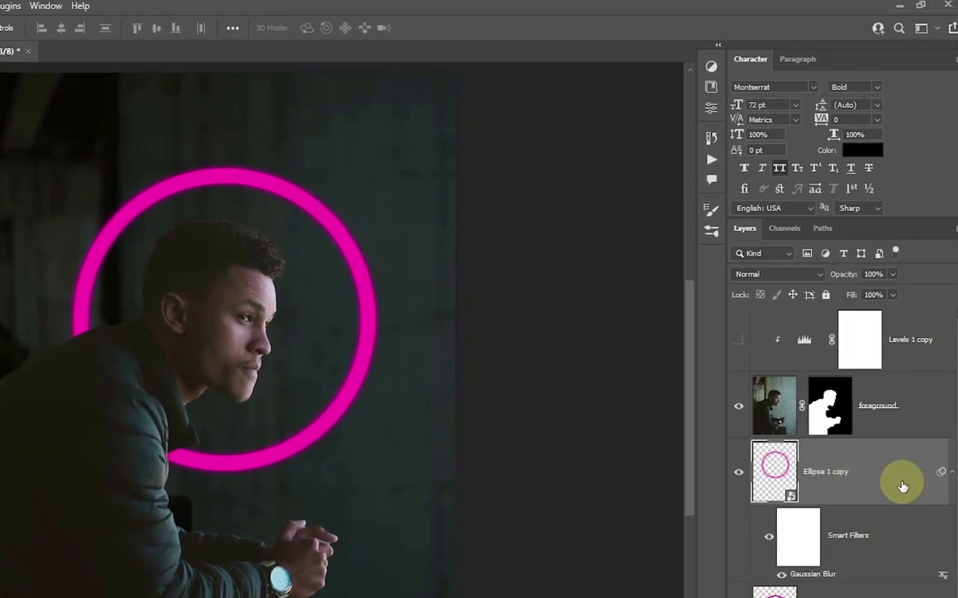
Add two more blurred ring copies, setting Gaussian Blur to 61.1 pixels on the first and a larger radius on the second.
double_click(829, 571)
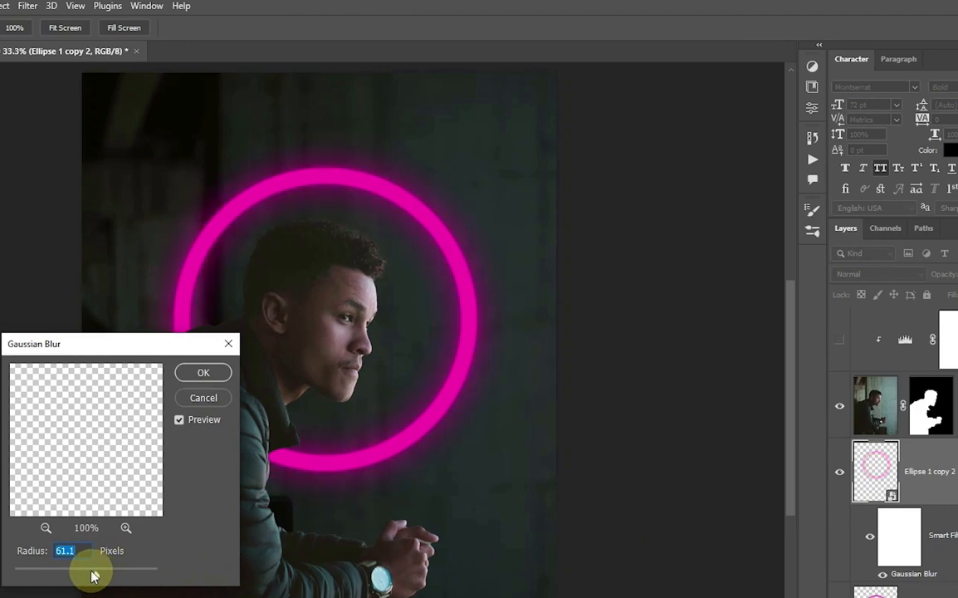
left_click(191, 381)
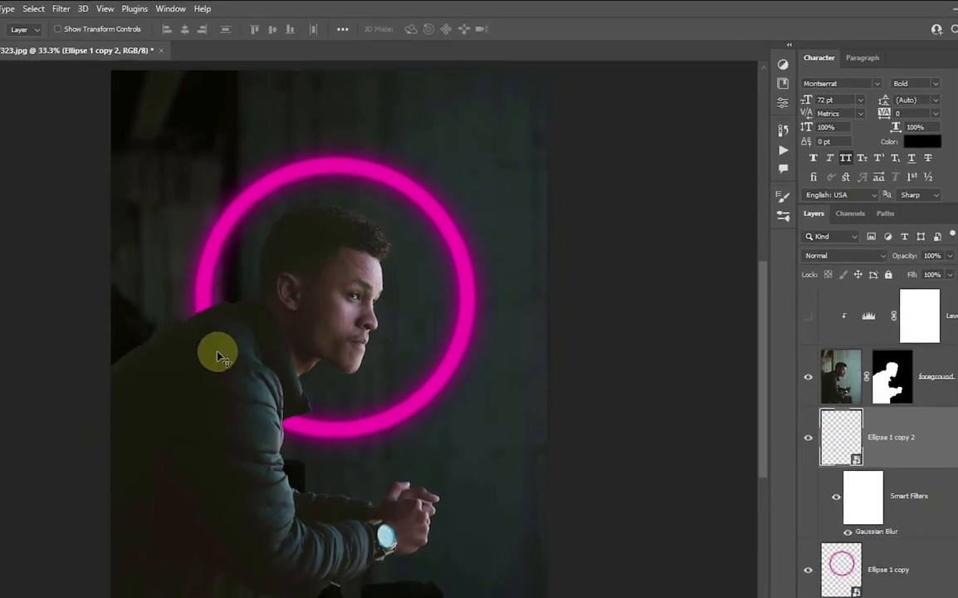
left_click(905, 421)
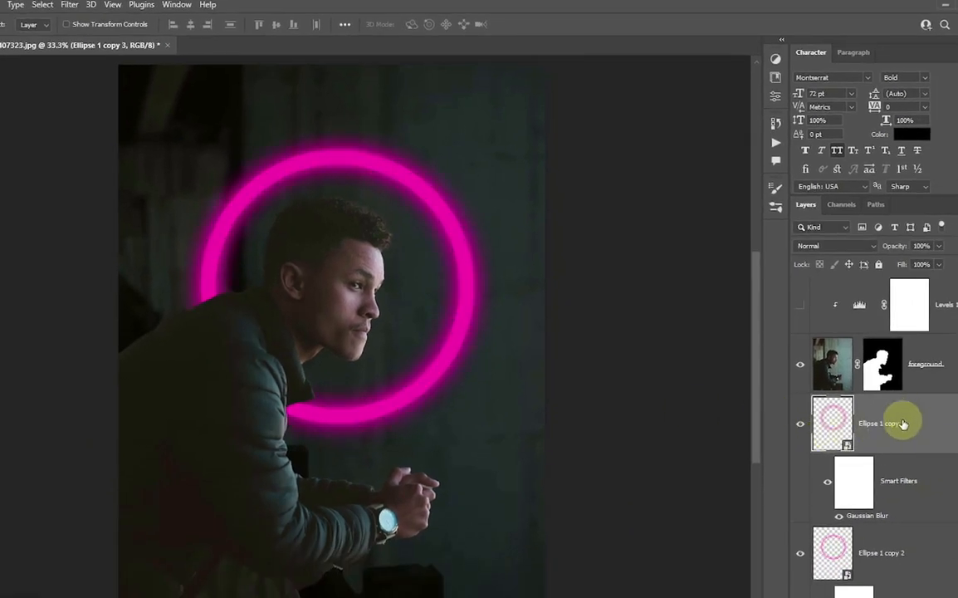
double_click(878, 517)
left_click(227, 334)
Build up the glow with further ring copies up to Ellipse 1 copy 5, increasing the Gaussian Blur radius.
key("ctrl+j")
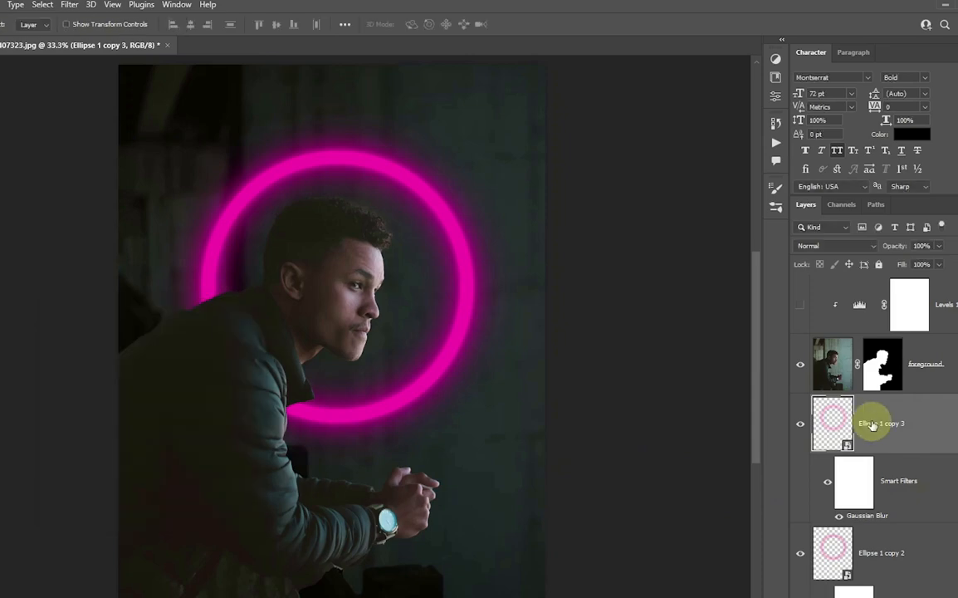
double_click(865, 514)
left_click_drag(138, 513, 145, 520)
left_click(241, 336)
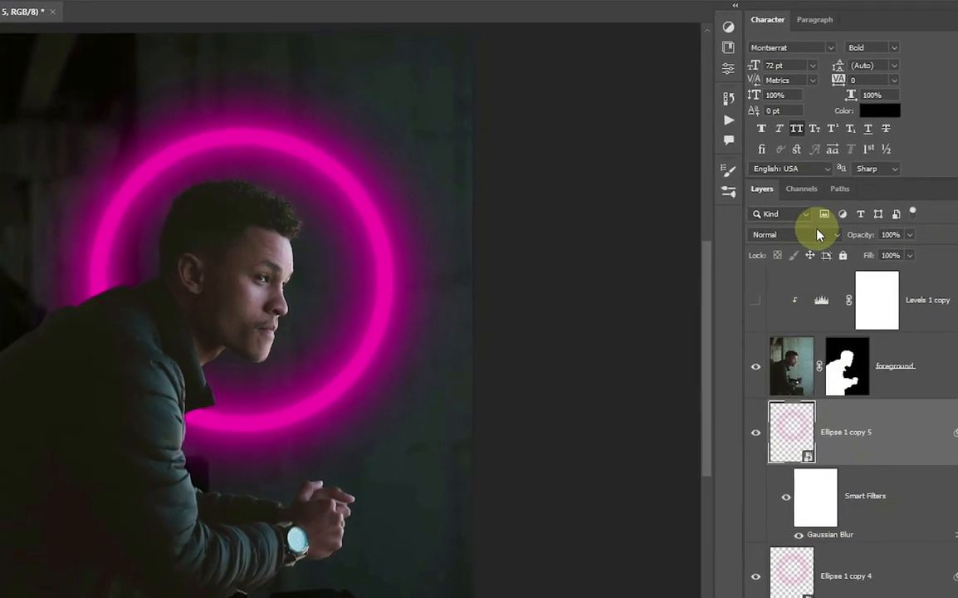
Set the blend mode of the Ellipse 1 copy 5 layer to Screen.
left_click(847, 246)
left_click(784, 358)
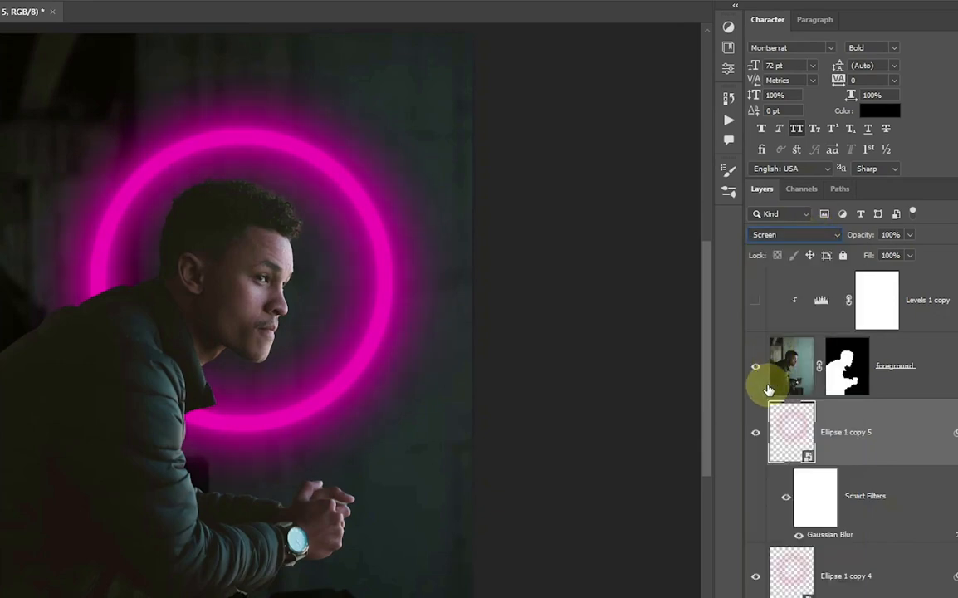
Group all the Ellipse 1 ring layers into one group named GLOW.
scroll(866, 448, "down", 10)
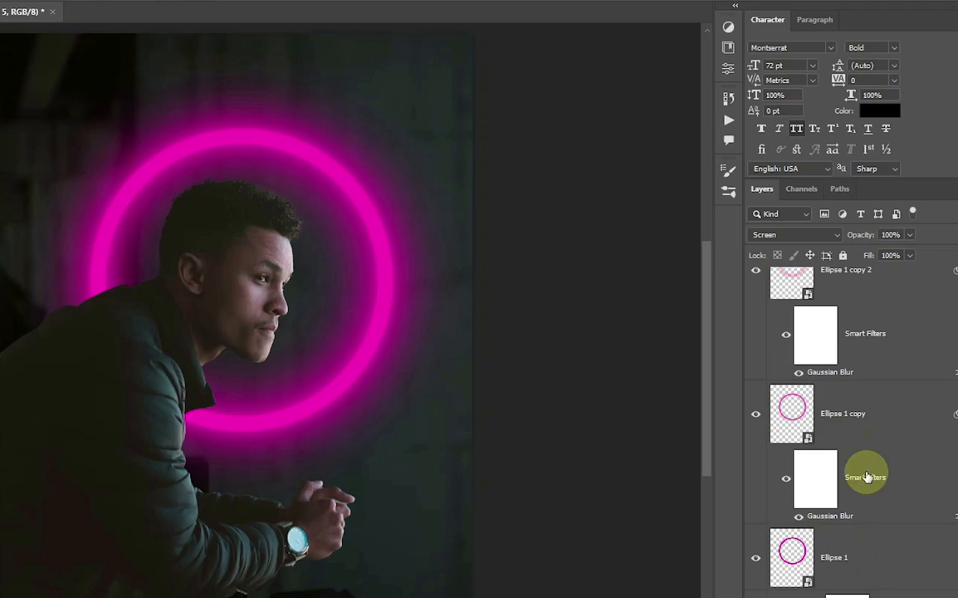
left_click(882, 554, "shift")
key("ctrl+g")
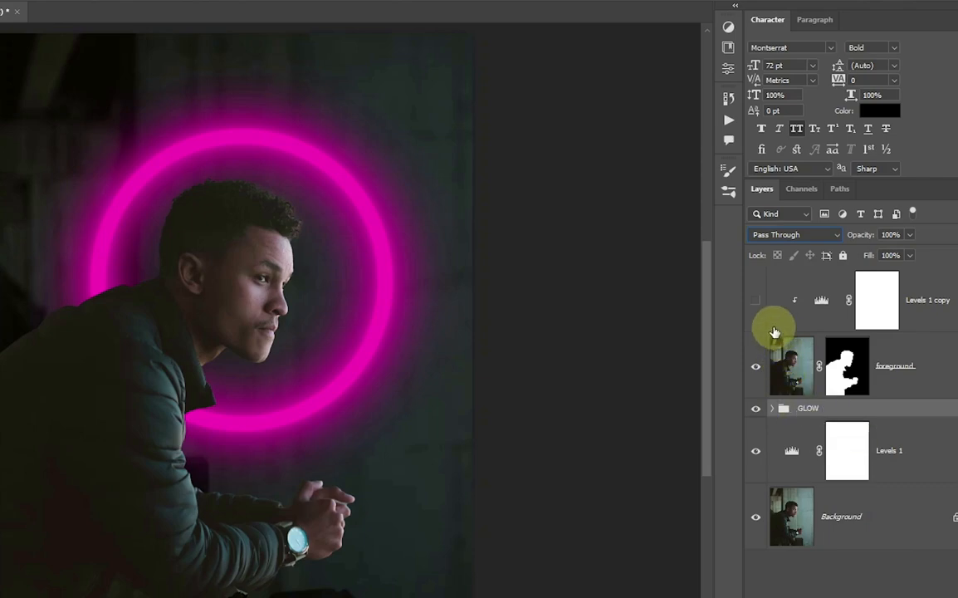
Show the Levels 1 copy layer and brush black on its mask along the front edge of the man's face.
left_click(760, 304)
left_click(919, 319)
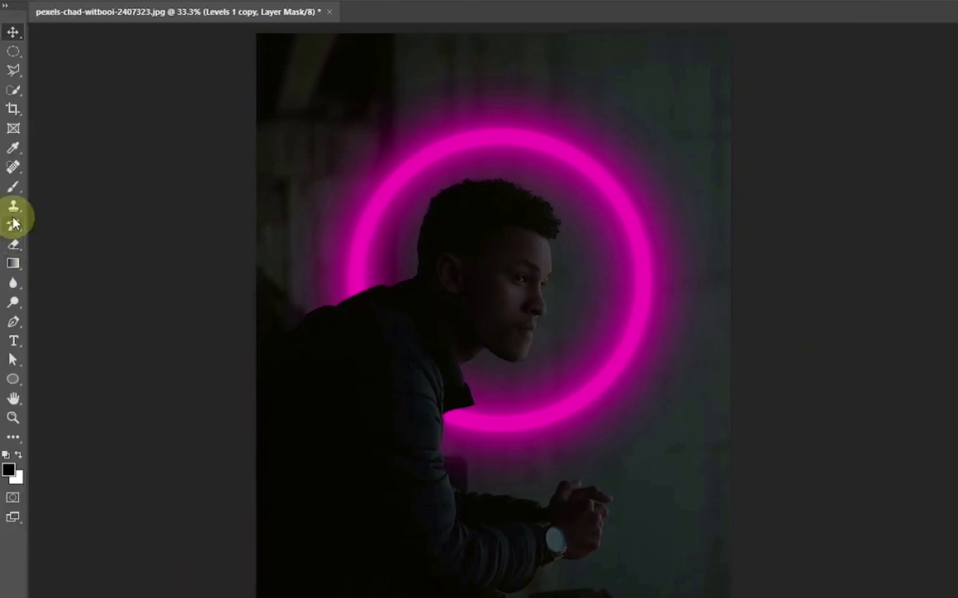
right_click(13, 188)
left_click(47, 188)
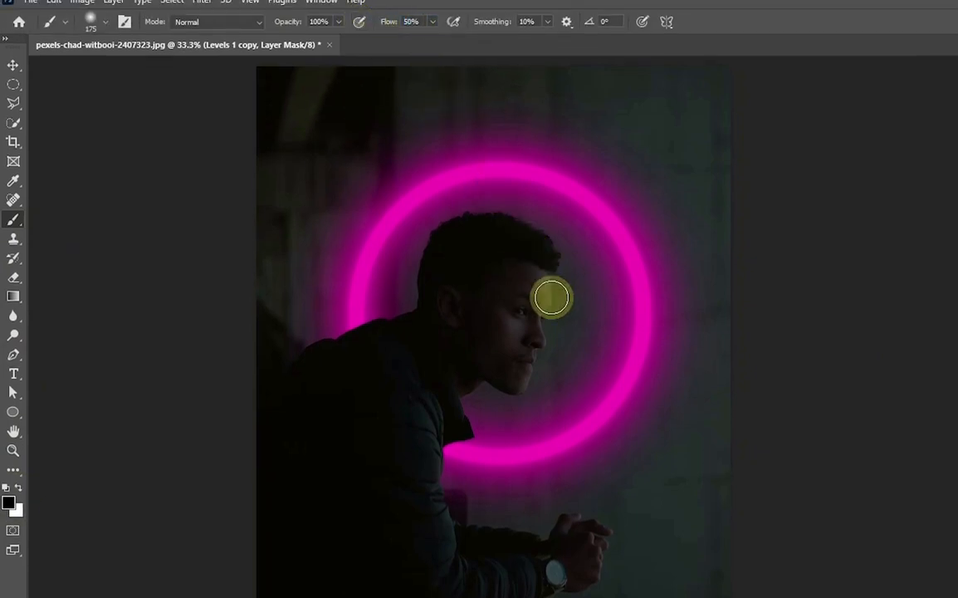
scroll(552, 294, "up", 3)
mouse_move(547, 265)
left_mouse_down()
mouse_move(536, 420)
mouse_move(500, 511)
mouse_move(554, 349)
mouse_move(544, 396)
mouse_move(564, 301)
left_mouse_up()
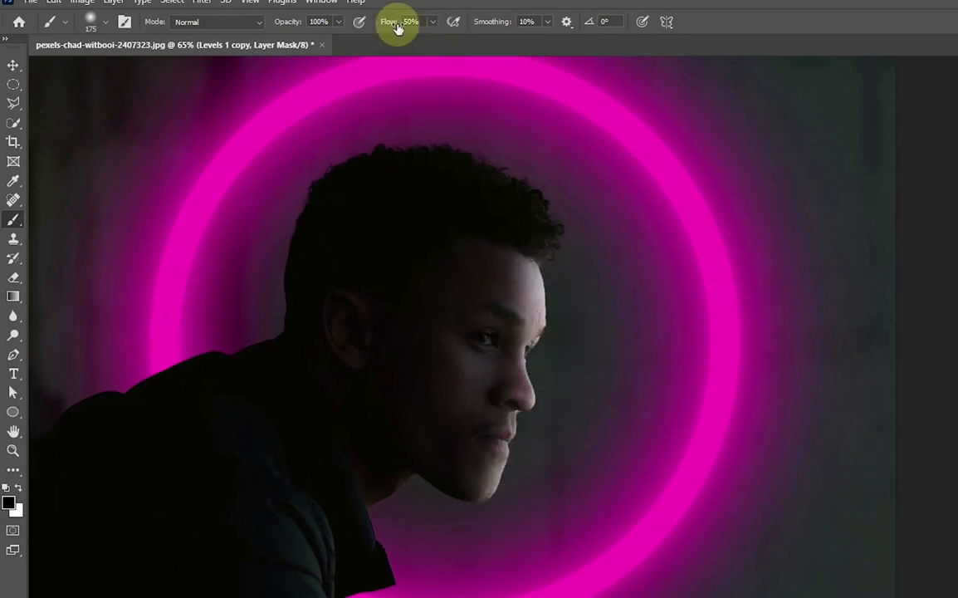
Set the brush flow to 11% and reveal light on the Levels 1 copy mask along the man's hair, shoulder, collar and arm.
left_click_drag(396, 24, 357, 23)
mouse_move(493, 321)
left_mouse_down()
mouse_move(526, 268)
mouse_move(483, 429)
mouse_move(487, 466)
mouse_move(515, 241)
mouse_move(536, 296)
mouse_move(547, 171)
left_mouse_up()
left_click_drag(266, 282, 450, 225)
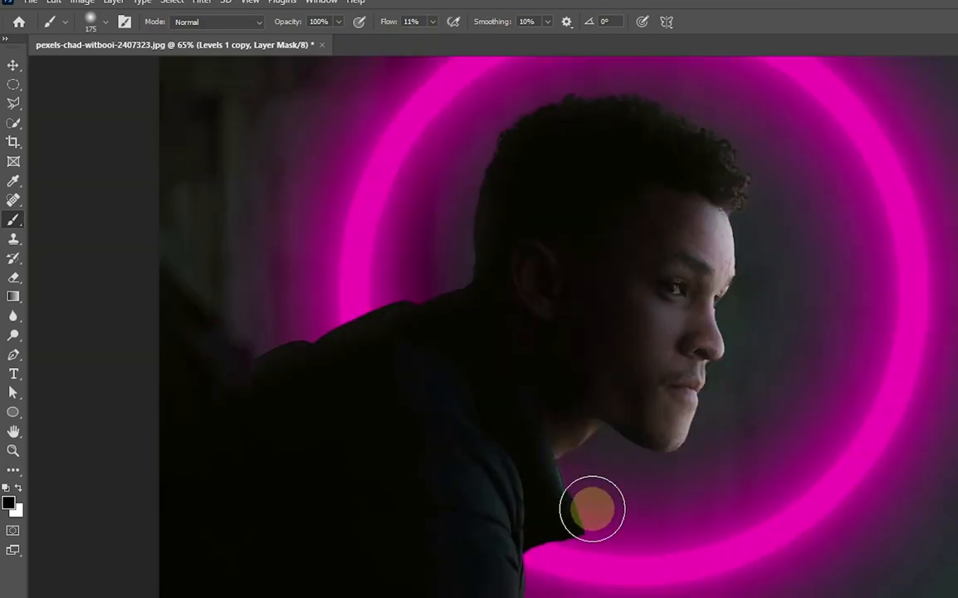
left_click_drag(592, 509, 555, 393)
left_click_drag(521, 595, 517, 484)
scroll(685, 358, "up", 2)
scroll(686, 332, "down", 1)
key("x")
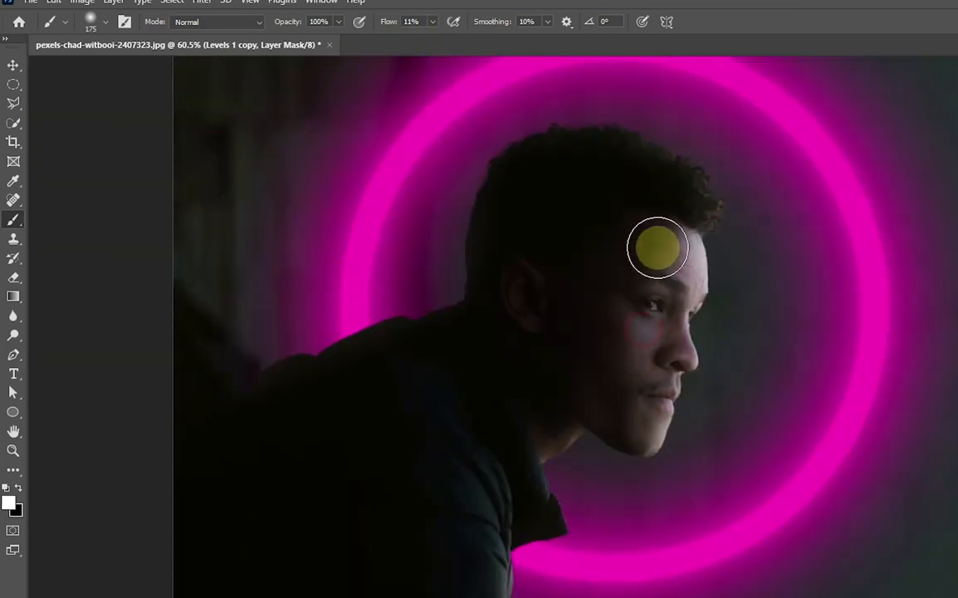
scroll(766, 332, "down", 2)
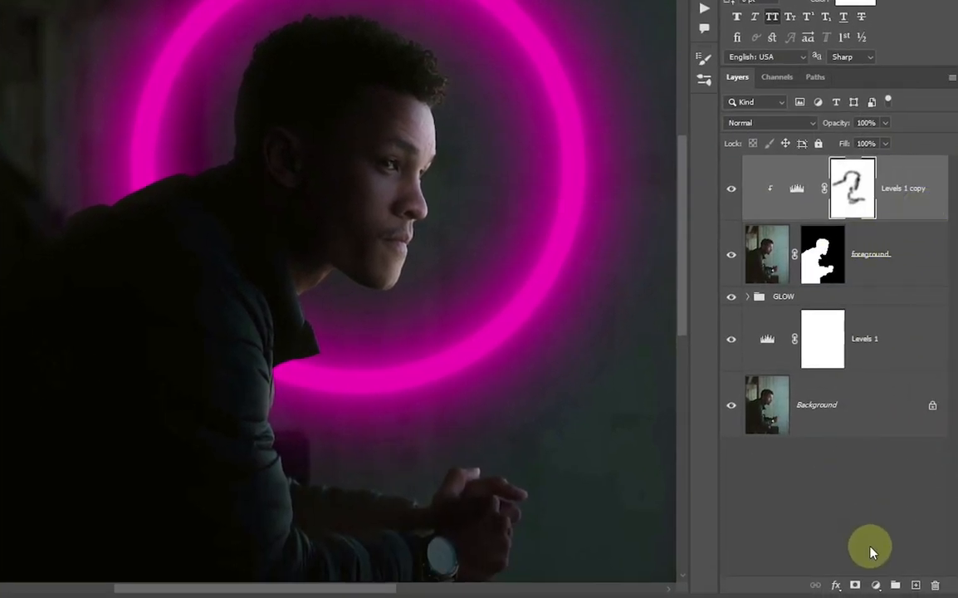
Add a Hue/Saturation adjustment clipped to the foreground layers, with Colorize enabled.
left_click(875, 586)
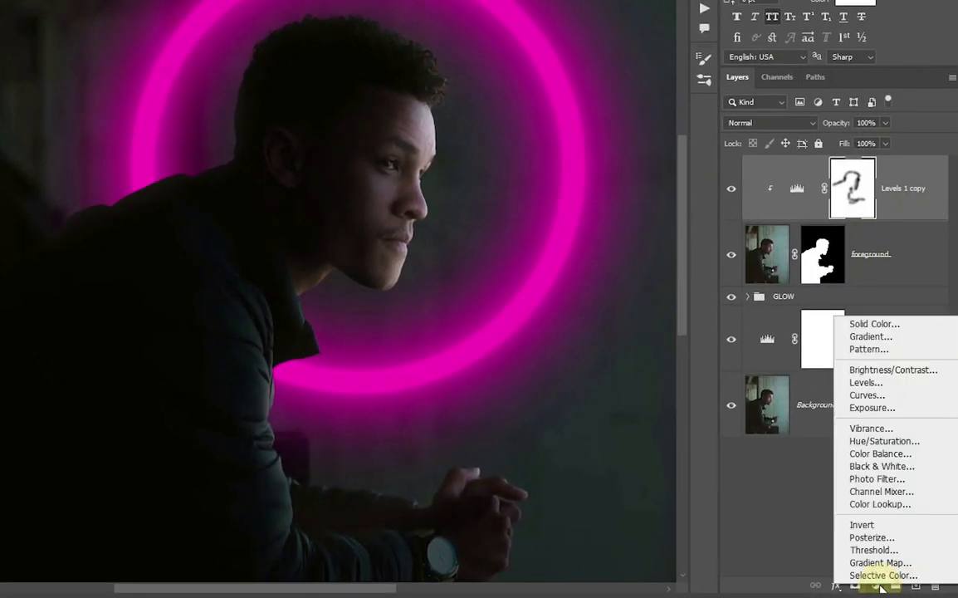
left_click(881, 440)
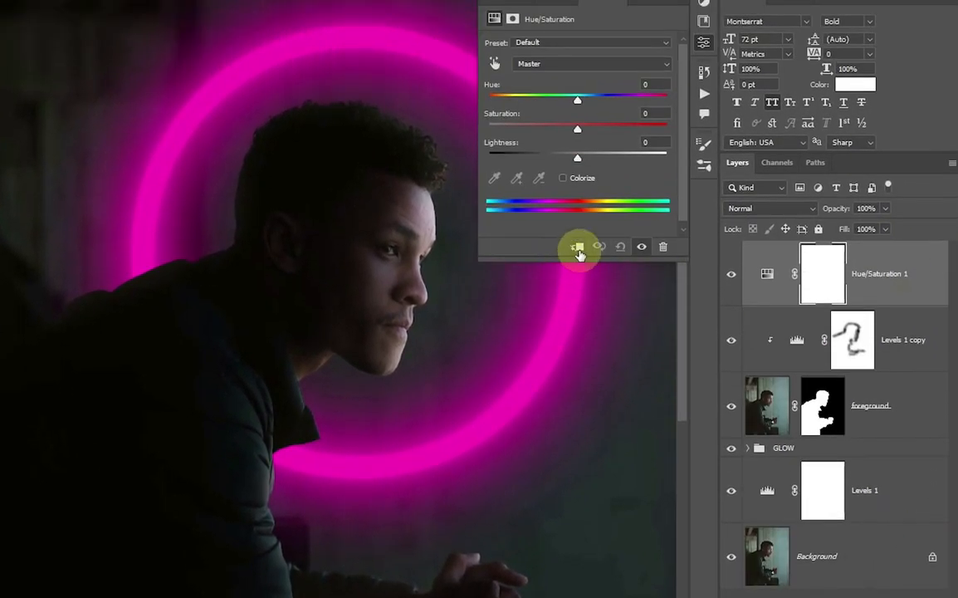
left_click(577, 161)
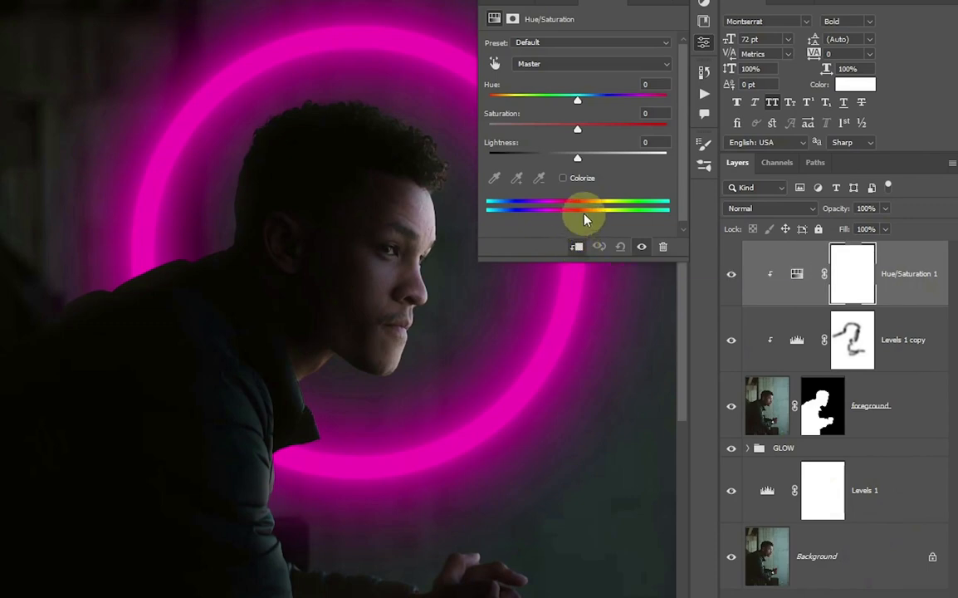
left_click(564, 178)
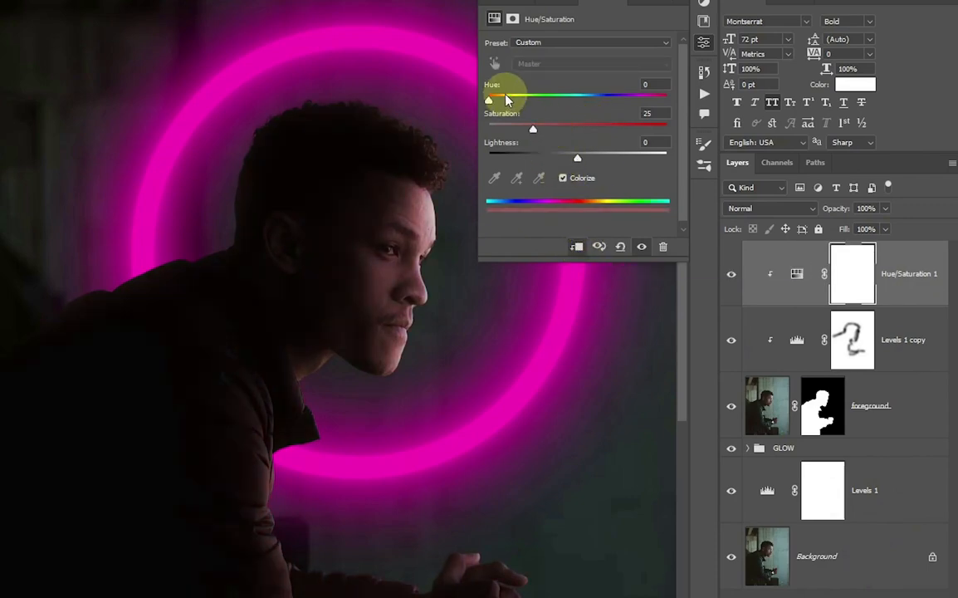
Tint the man pink by setting the Hue/Saturation adjustment's hue to 320 and saturation to 59.
left_click_drag(492, 100, 645, 104)
left_click_drag(535, 129, 595, 132)
left_click_drag(645, 100, 645, 102)
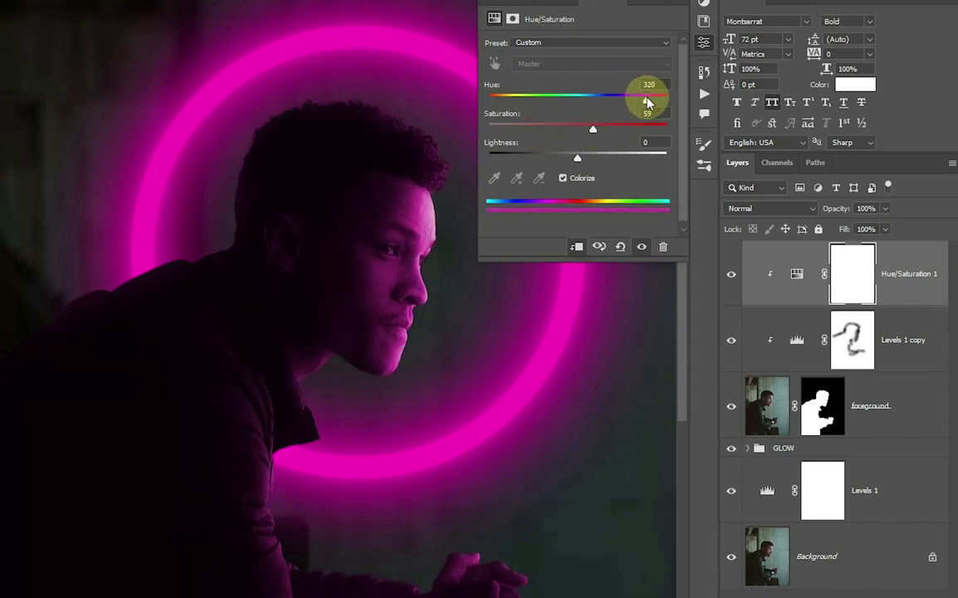
left_click(678, 2)
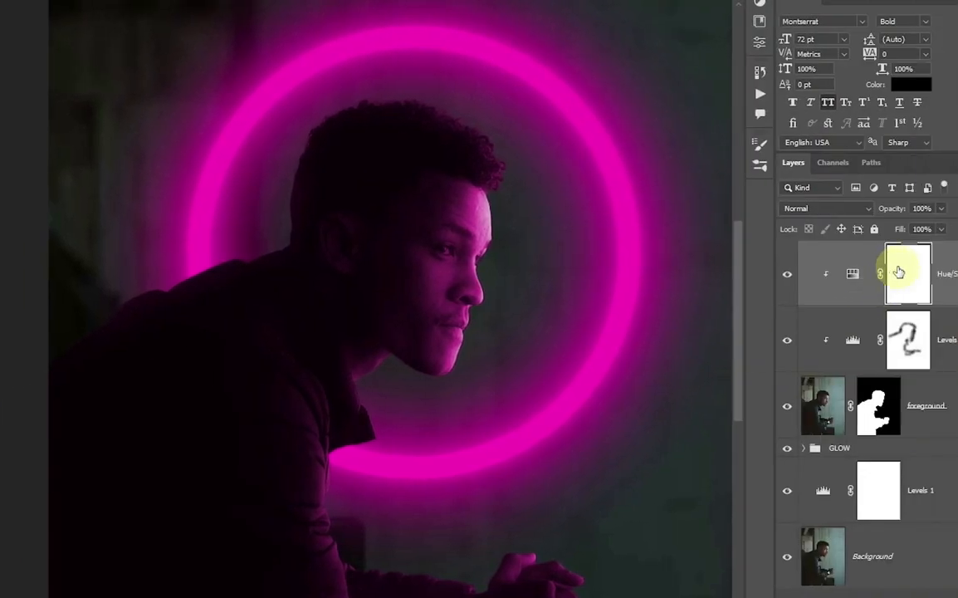
Invert the Hue/Saturation 1 mask and paint white along the man's face, hair, shoulder, sleeve and hands to apply the pink tint.
key("ctrl+i")
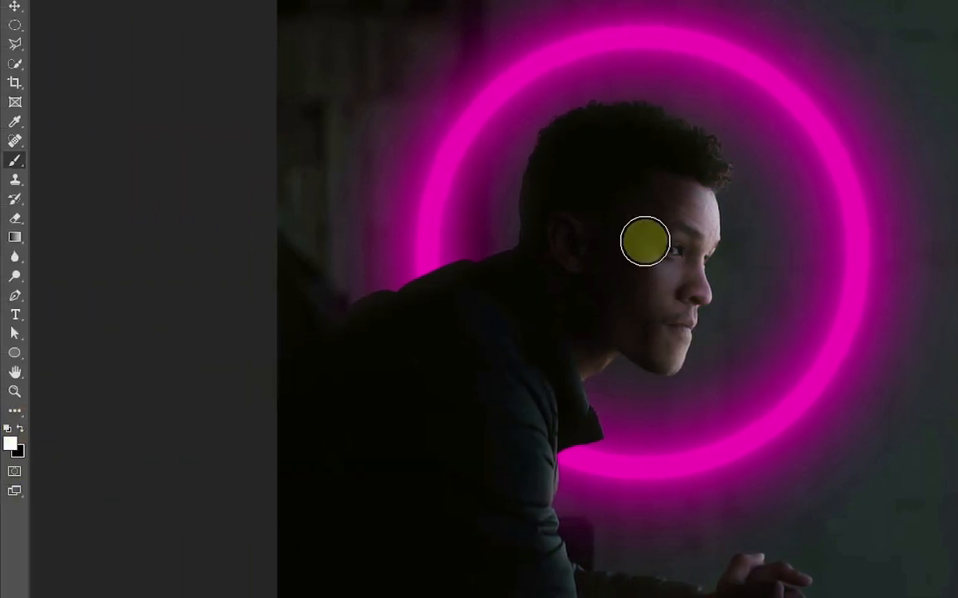
scroll(689, 239, "up", 4, "alt")
mouse_move(747, 200)
left_mouse_down()
mouse_move(699, 397)
mouse_move(702, 434)
mouse_move(706, 166)
mouse_move(652, 353)
mouse_move(598, 491)
mouse_move(649, 107)
mouse_move(590, 538)
mouse_move(453, 542)
mouse_move(537, 531)
mouse_move(502, 112)
left_mouse_up()
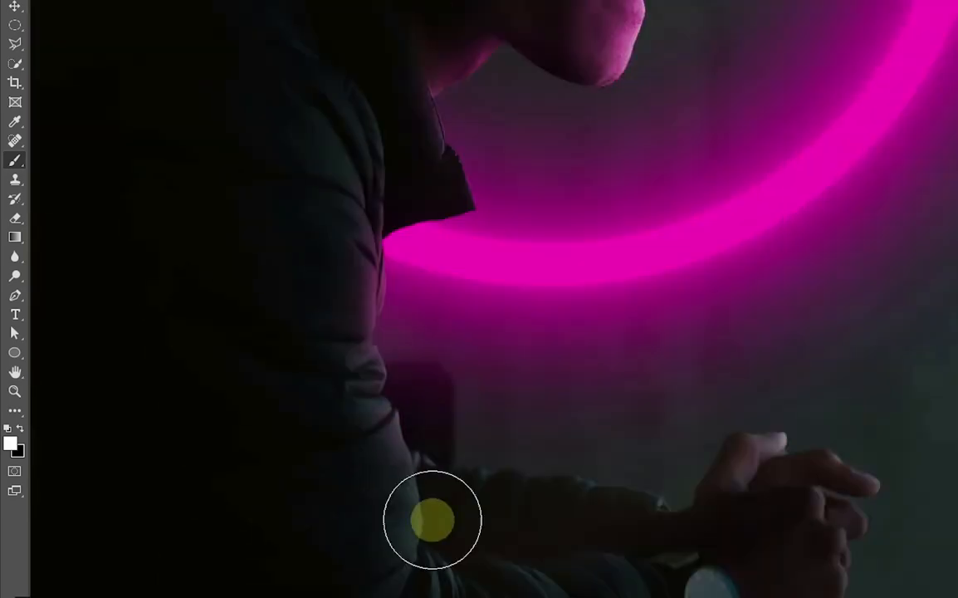
left_click_drag(432, 522, 580, 490)
scroll(822, 419, "down", 4, "alt")
left_click_drag(621, 179, 671, 573)
scroll(824, 412, "up", 3, "alt")
scroll(522, 384, "down", 3, "alt")
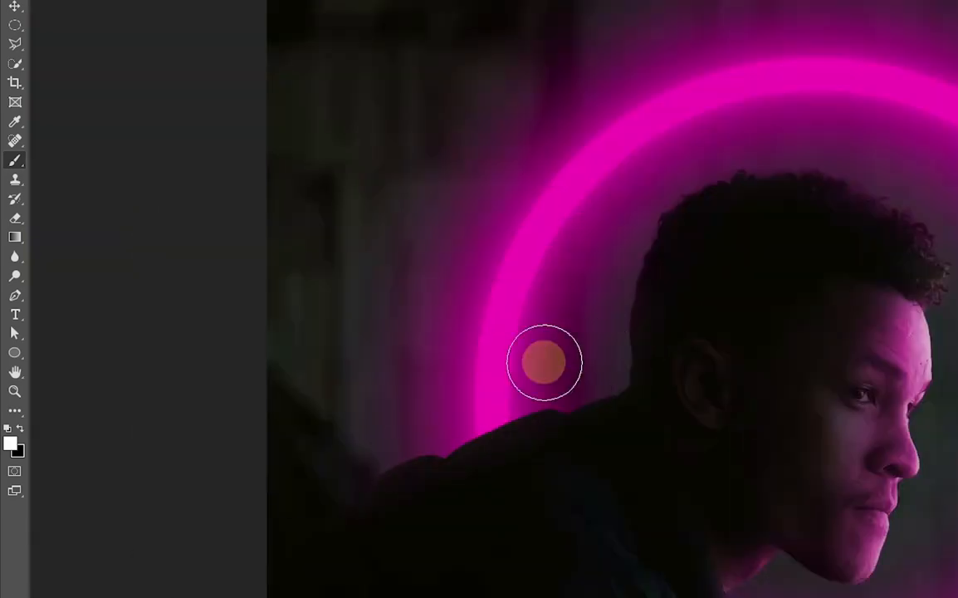
scroll(646, 539, "down", 2)
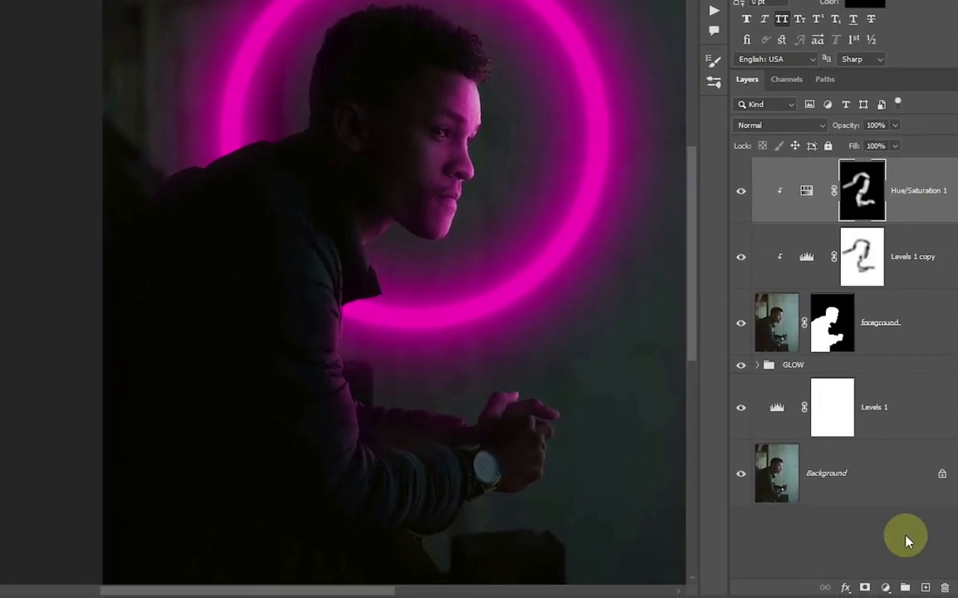
Add a Brightness/Contrast adjustment clipped to the foreground layers with brightness set to 111.
left_click(884, 587)
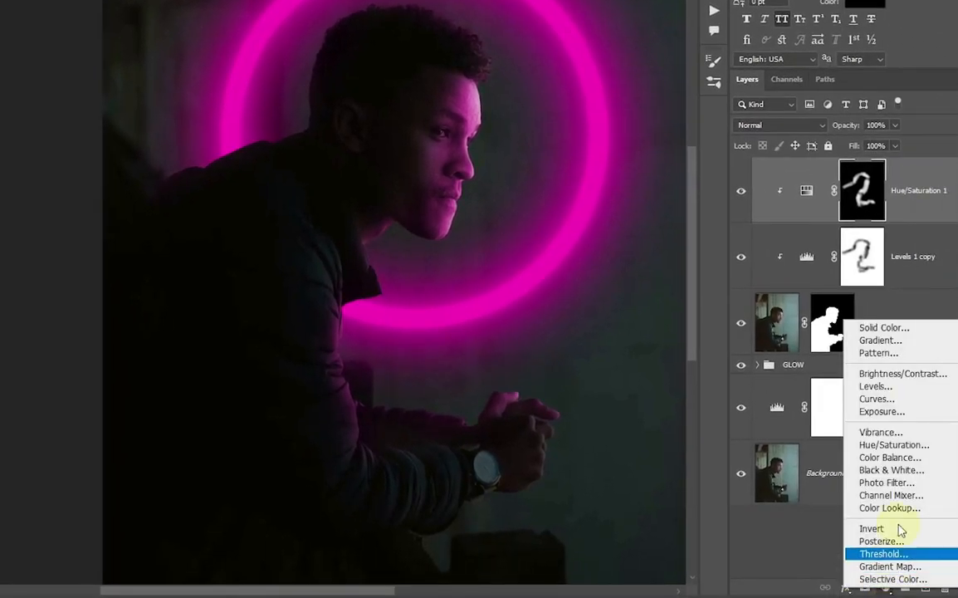
left_click(901, 374)
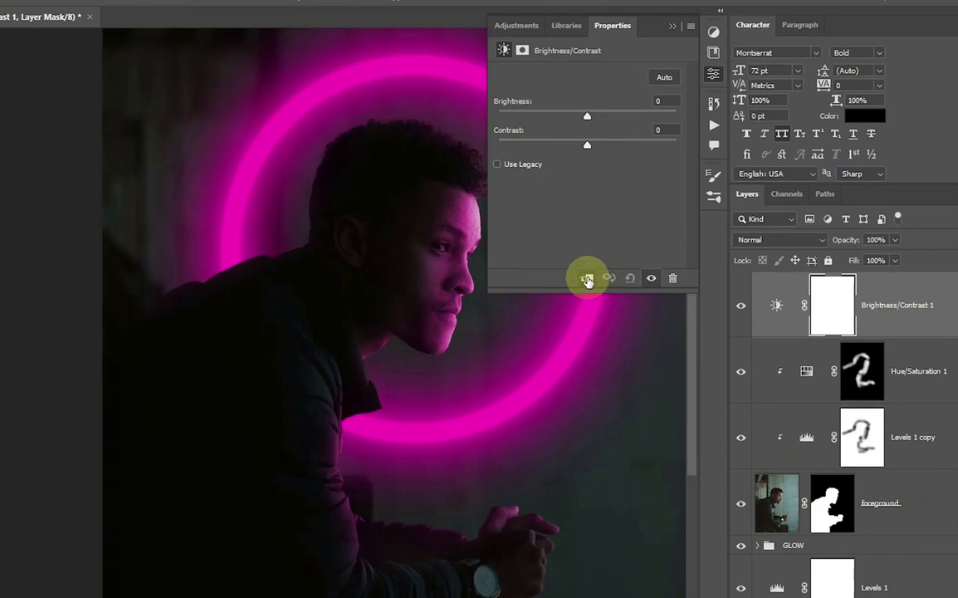
left_click(586, 280)
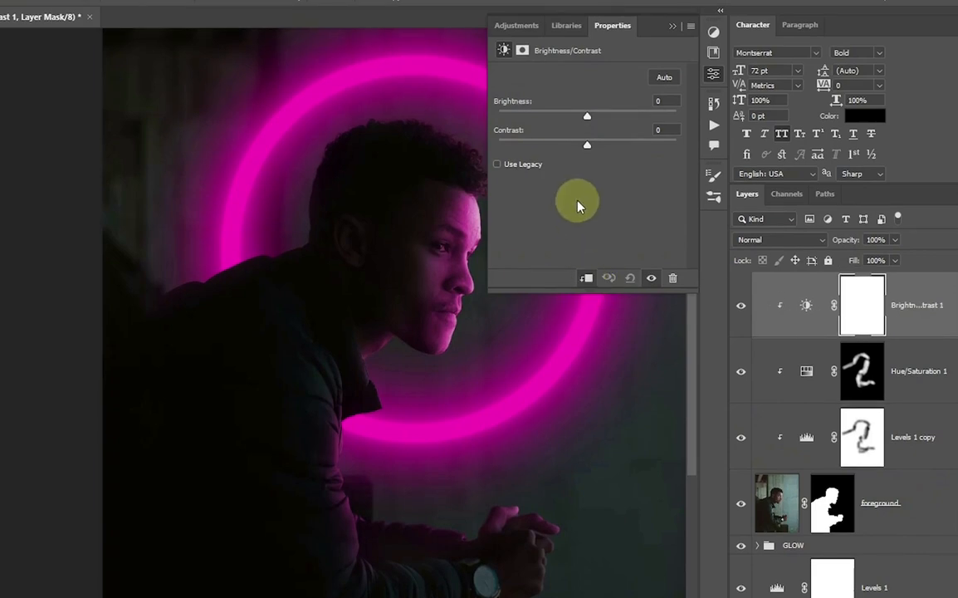
left_click_drag(587, 119, 650, 119)
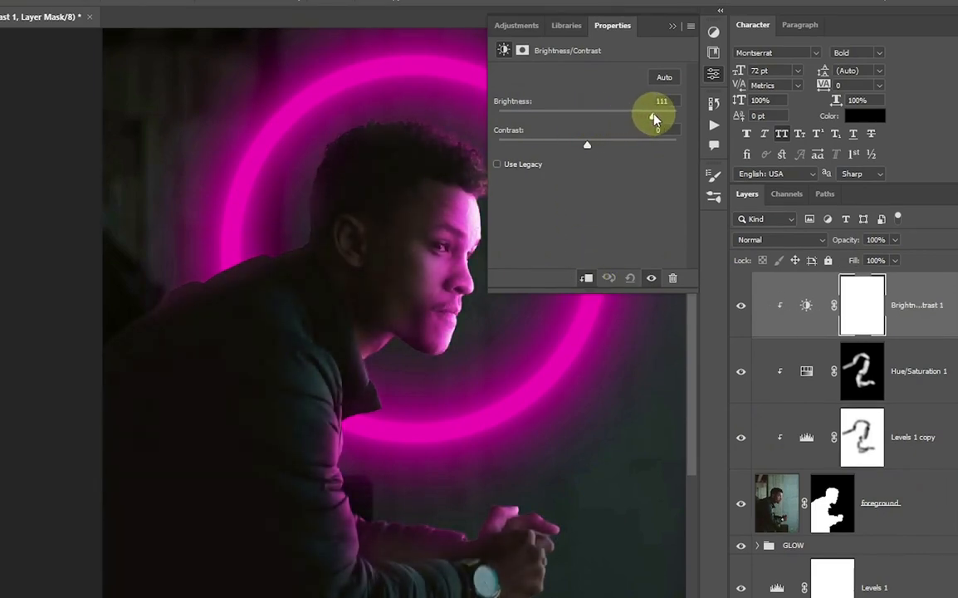
left_click(671, 26)
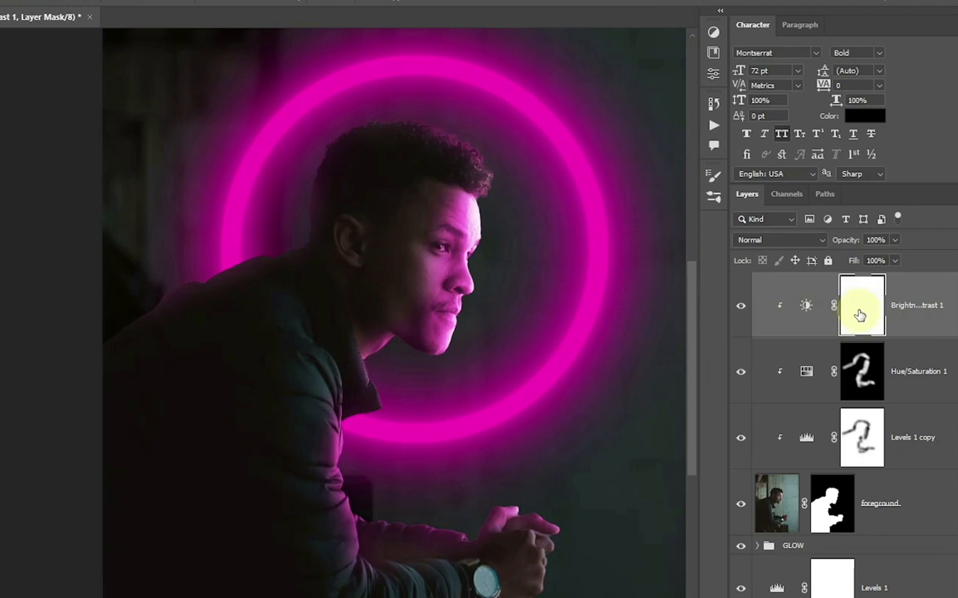
Invert the Brightness/Contrast 1 mask and paint white highlights along the edges of the man's face, hair and back.
key("ctrl+i")
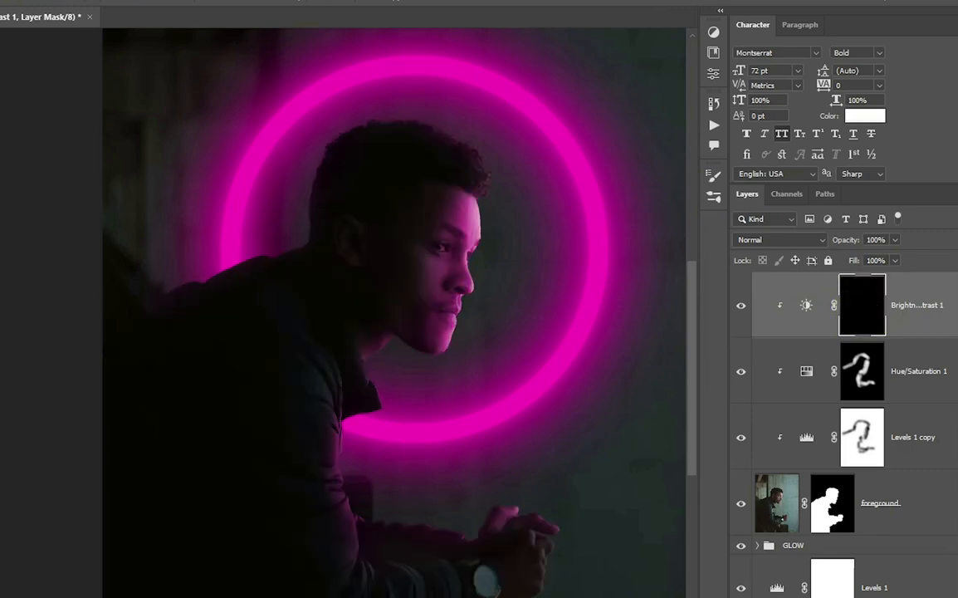
scroll(560, 180, "up", 5)
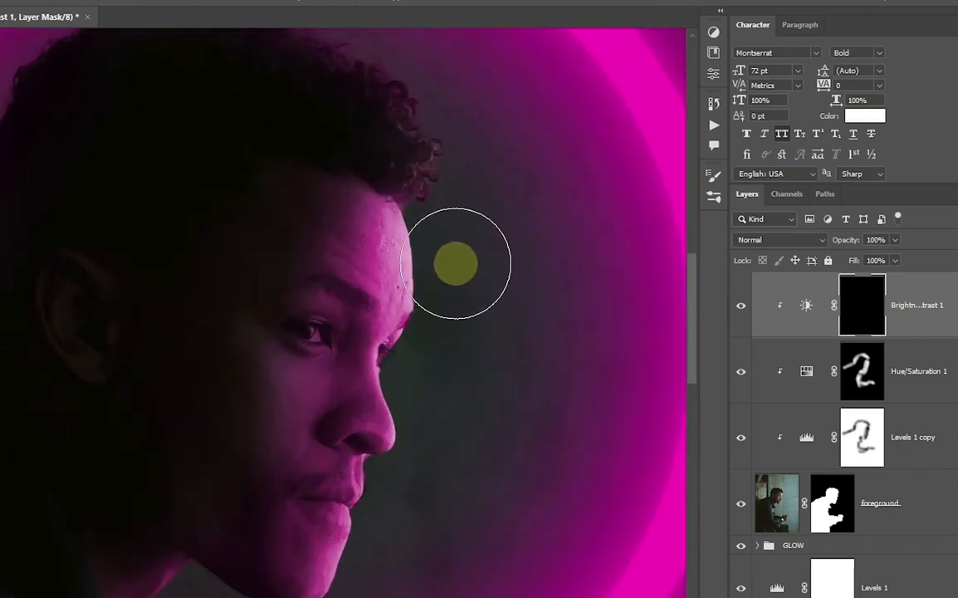
mouse_move(438, 330)
left_mouse_down()
mouse_move(426, 481)
mouse_move(367, 593)
left_mouse_up()
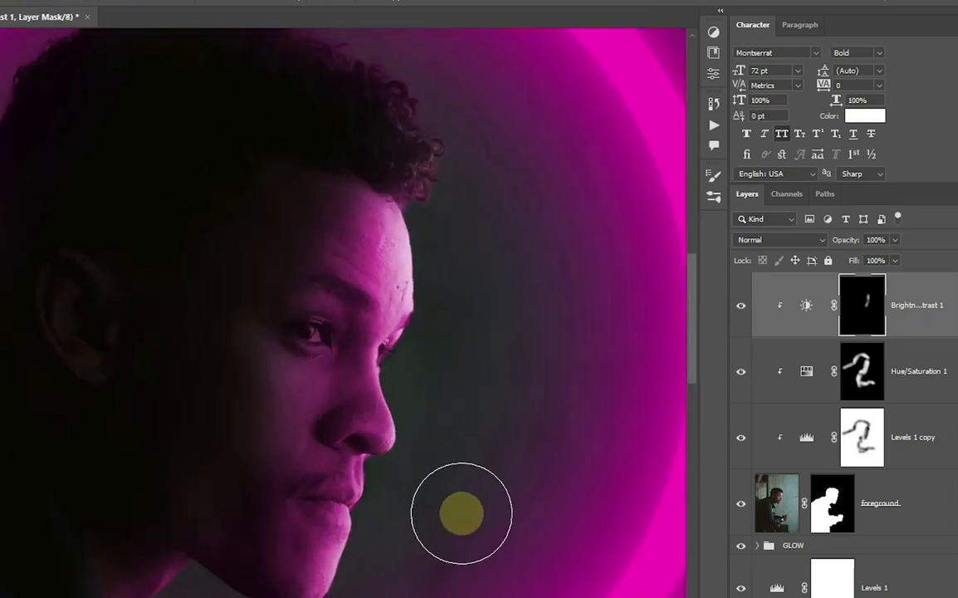
scroll(462, 512, "down", 3)
scroll(466, 213, "up", 2)
mouse_move(457, 219)
left_mouse_down()
mouse_move(302, 101)
mouse_move(268, 123)
mouse_move(348, 213)
left_mouse_up()
mouse_move(276, 180)
left_mouse_down()
mouse_move(193, 179)
mouse_move(45, 388)
left_mouse_up()
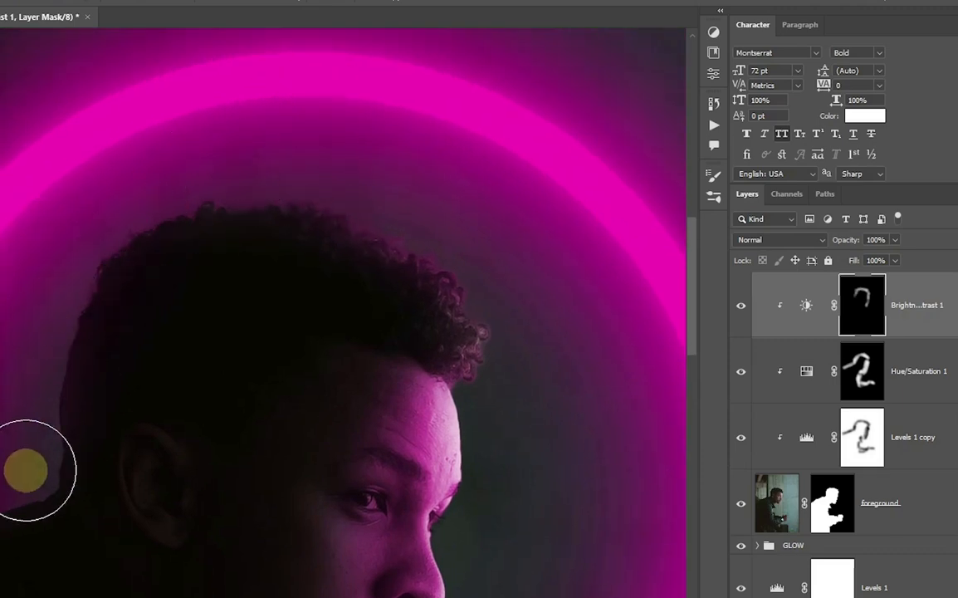
left_click_drag(9, 449, 112, 370)
left_click_drag(3, 396, 94, 317)
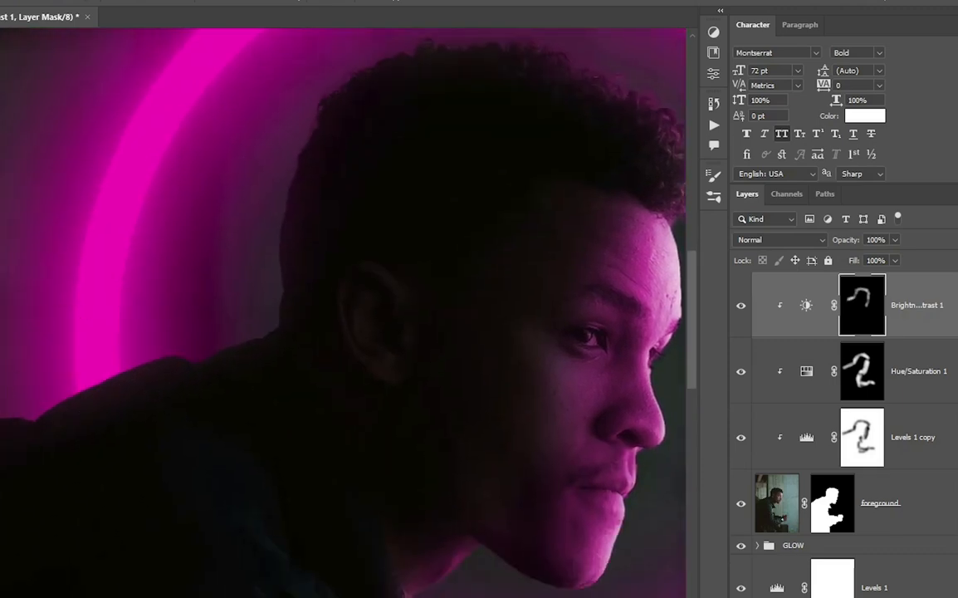
Shrink the brush and paint highlights on the Brightness/Contrast 1 mask along the neck, collar and upper sleeve edges.
scroll(197, 318, "down", 3)
scroll(352, 512, "up", 3)
scroll(352, 512, "up", 2)
key("bracketleft")
key("bracketleft")
key("bracketleft")
mouse_move(307, 518)
left_mouse_down()
mouse_move(360, 464)
mouse_move(411, 480)
mouse_move(405, 332)
left_mouse_up()
mouse_move(286, 329)
left_mouse_down()
mouse_move(299, 503)
mouse_move(273, 530)
mouse_move(185, 566)
left_mouse_up()
mouse_move(217, 482)
left_mouse_down()
mouse_move(203, 434)
mouse_move(195, 257)
left_mouse_up()
left_click_drag(306, 483, 280, 361)
Paint highlights on the Brightness/Contrast 1 mask along the top edges of the man's forearm and hands.
left_click_drag(189, 490, 531, 543)
mouse_move(220, 490)
left_mouse_down()
mouse_move(524, 543)
mouse_move(391, 481)
left_mouse_up()
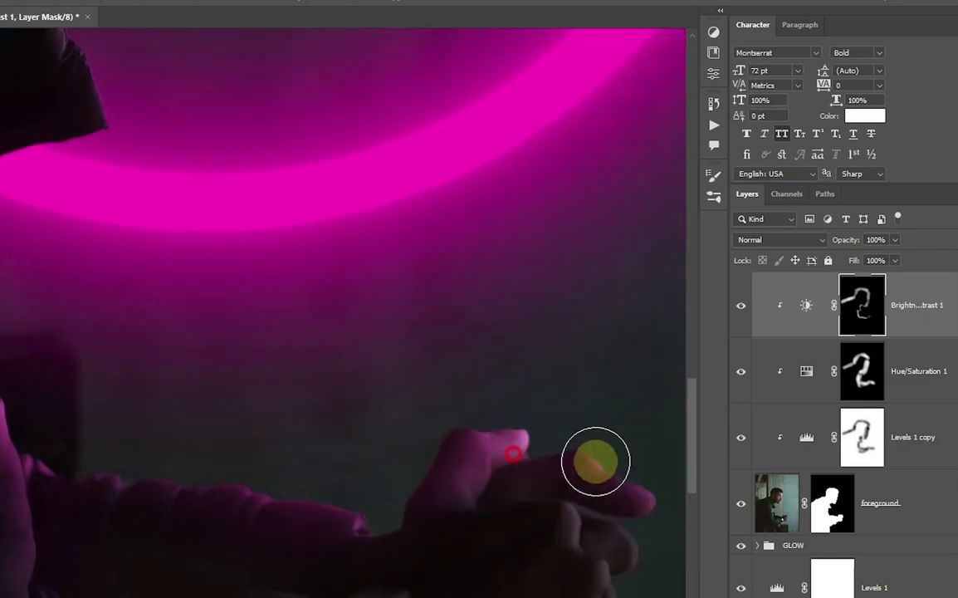
left_click_drag(49, 541, 49, 556)
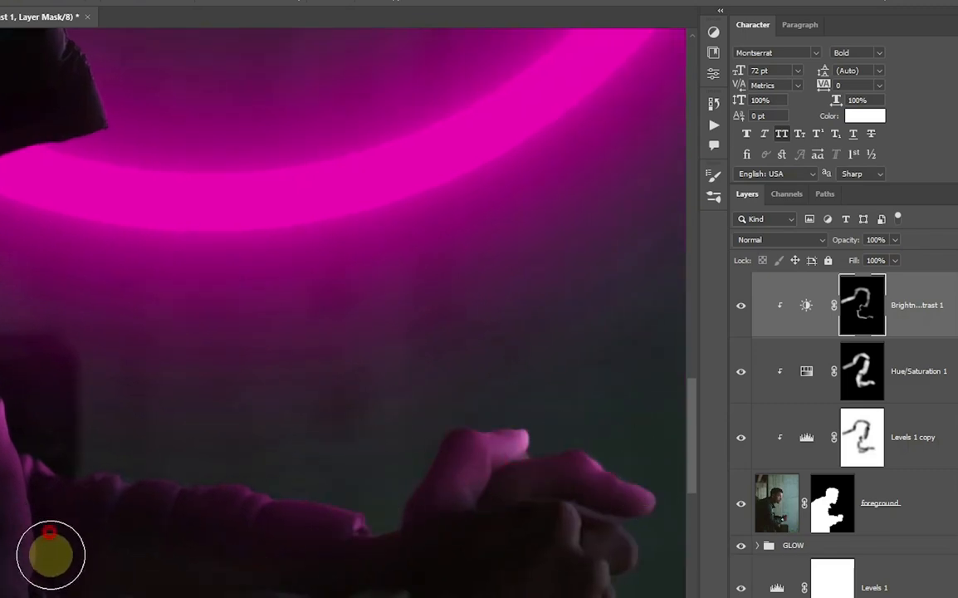
scroll(75, 334, "down", 5)
scroll(81, 338, "up", 2)
left_click_drag(43, 348, 79, 337)
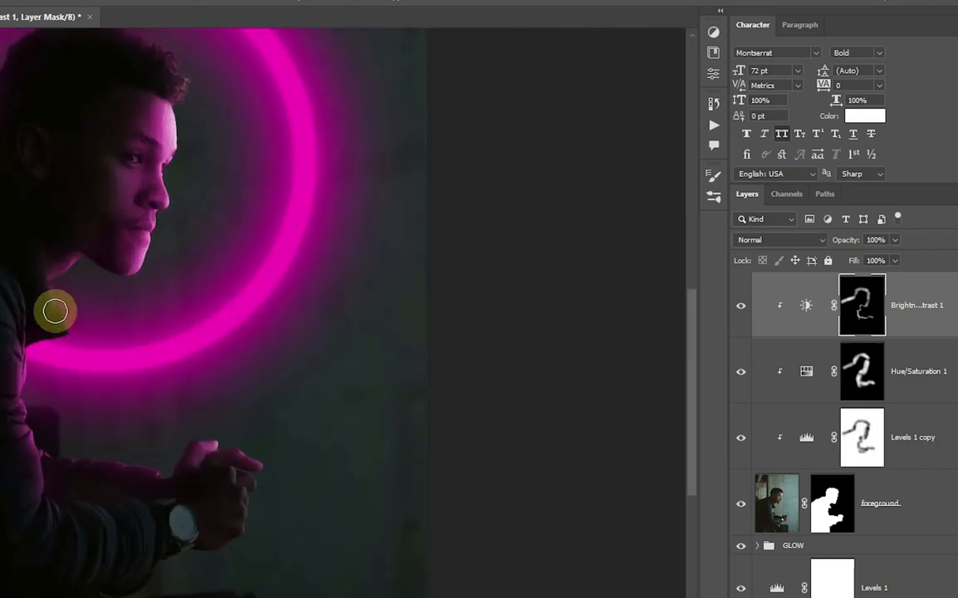
Touch up the Hue/Saturation 1 mask in white around the man's collar and forearm, and reselect the Brightness/Contrast 1 layer.
scroll(55, 310, "up", 2)
scroll(96, 349, "up", 2)
left_click(860, 371)
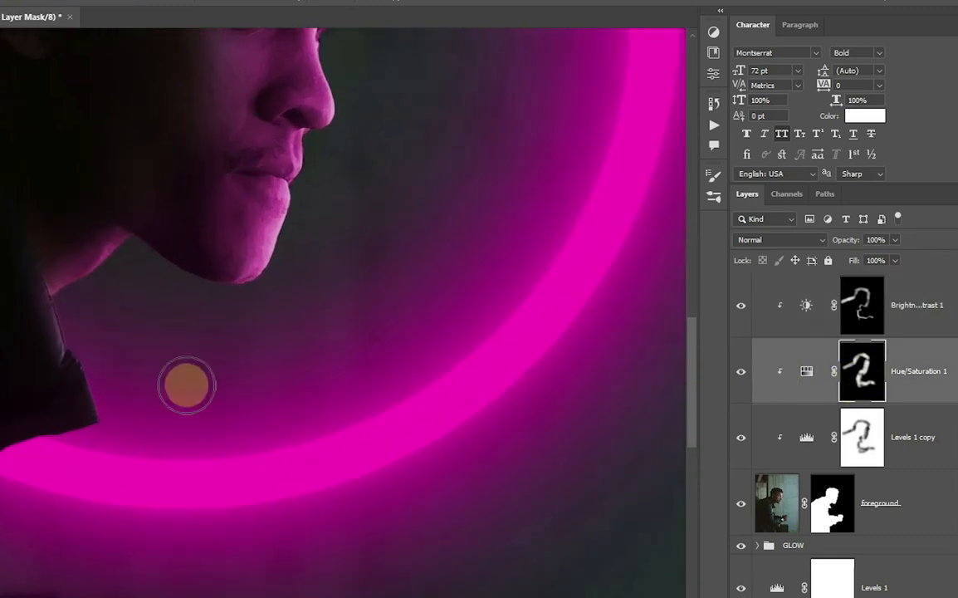
scroll(109, 374, "down", 2)
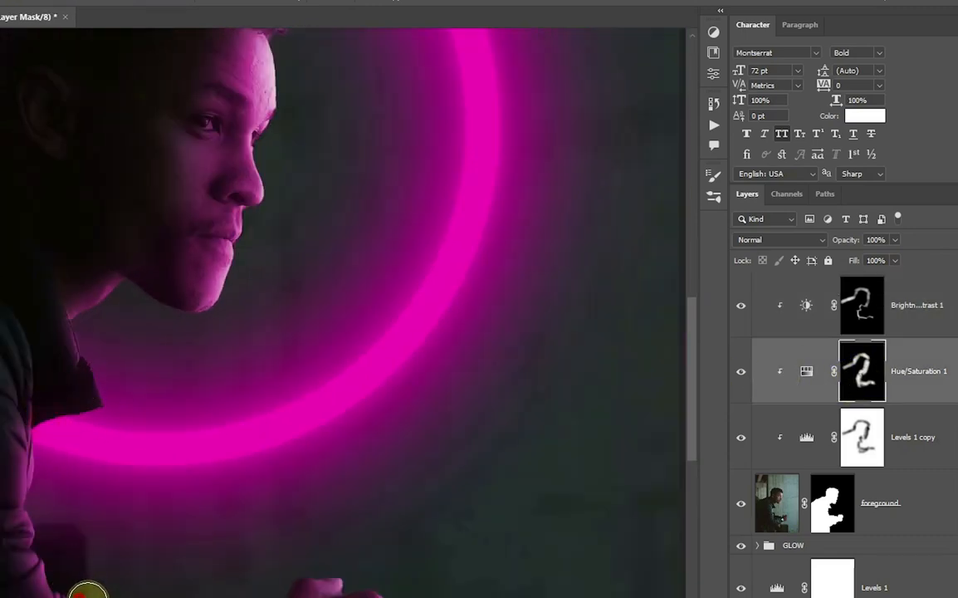
scroll(231, 575, "down", 2)
scroll(301, 359, "up", 1)
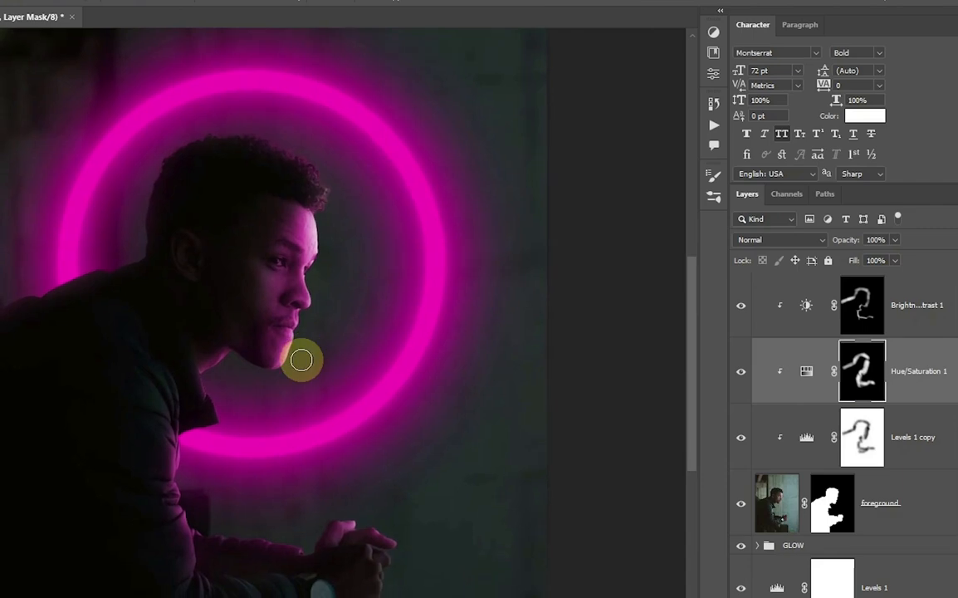
left_click(919, 304)
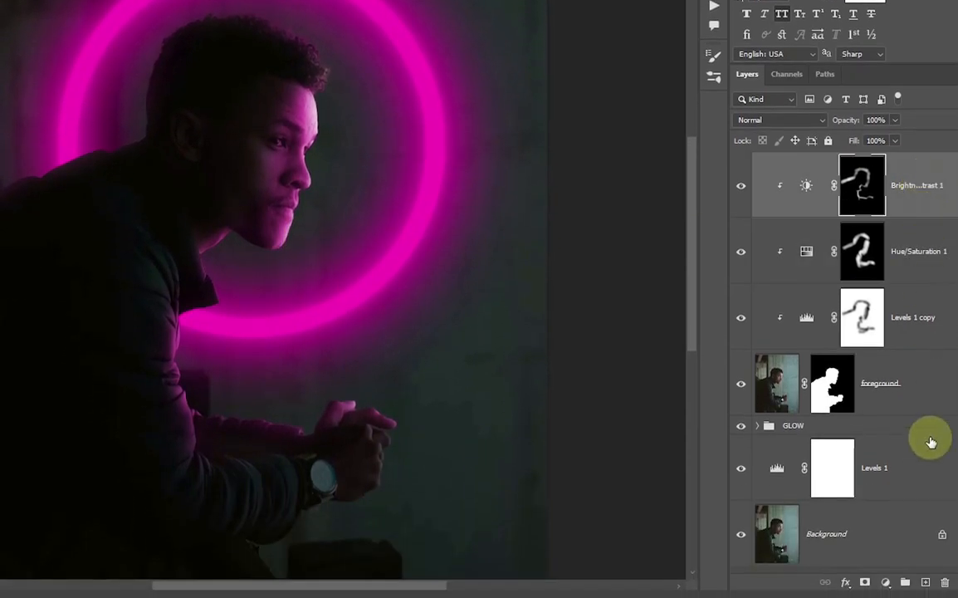
Add a new layer above Brightness/Contrast 1, clip it to the layers below, and set its blend mode to Color Dodge.
left_click(925, 582)
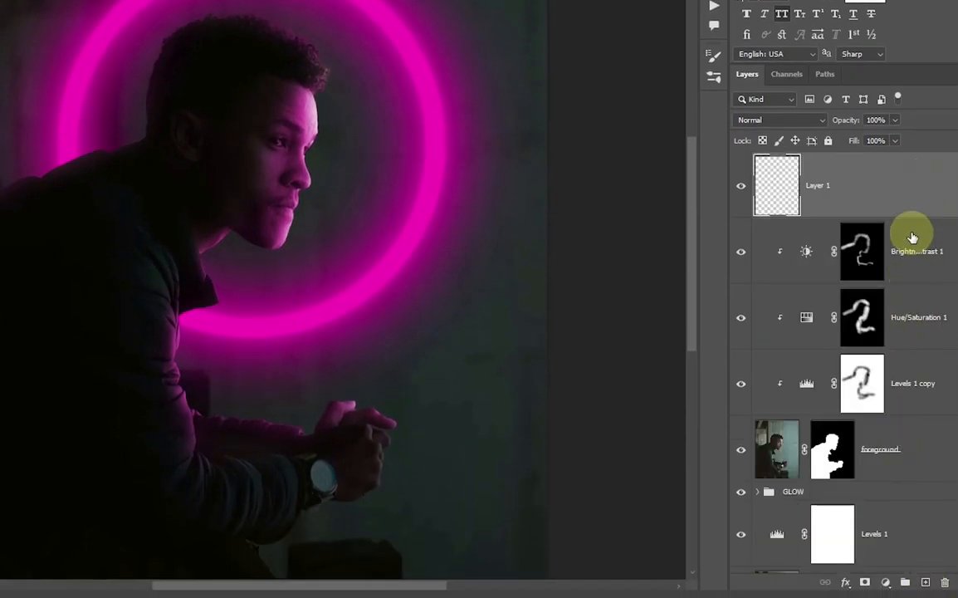
left_click(914, 216, "alt")
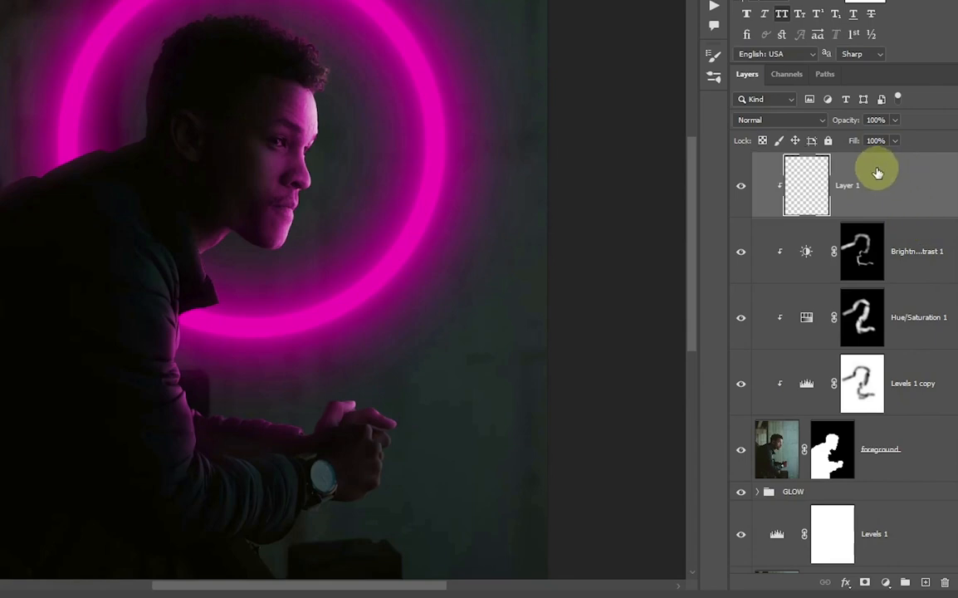
left_click(820, 119)
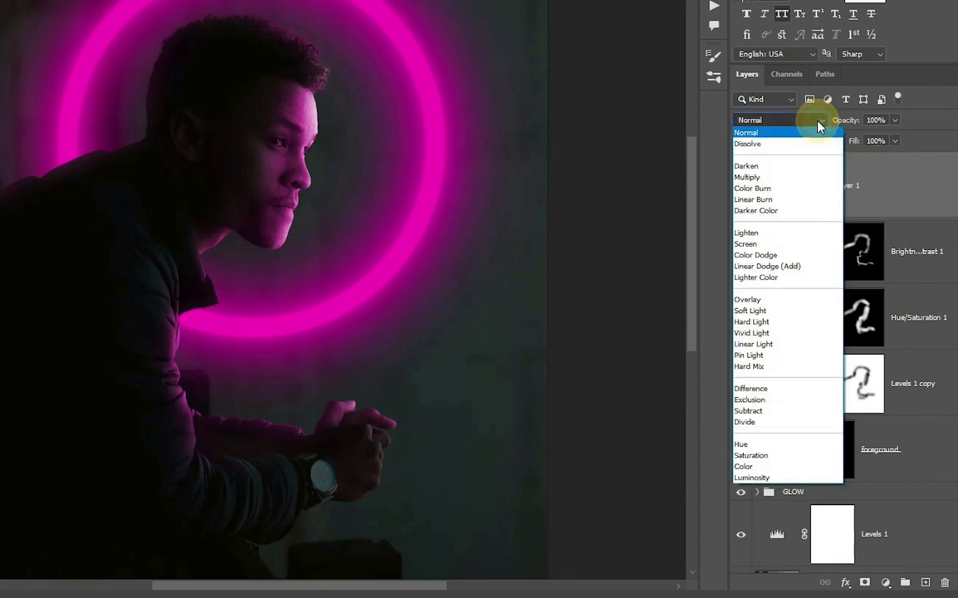
left_click(788, 250)
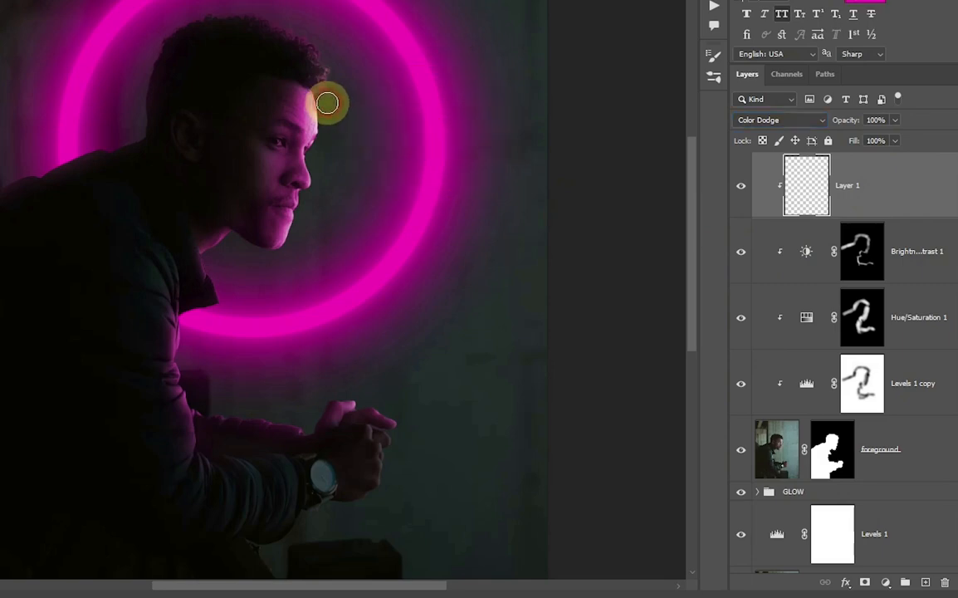
Paint pink at 50% brush flow along the man's forehead, nose, lips, chin and neck edges, and set Layer 1's fill to 71%.
scroll(327, 103, "up", 5)
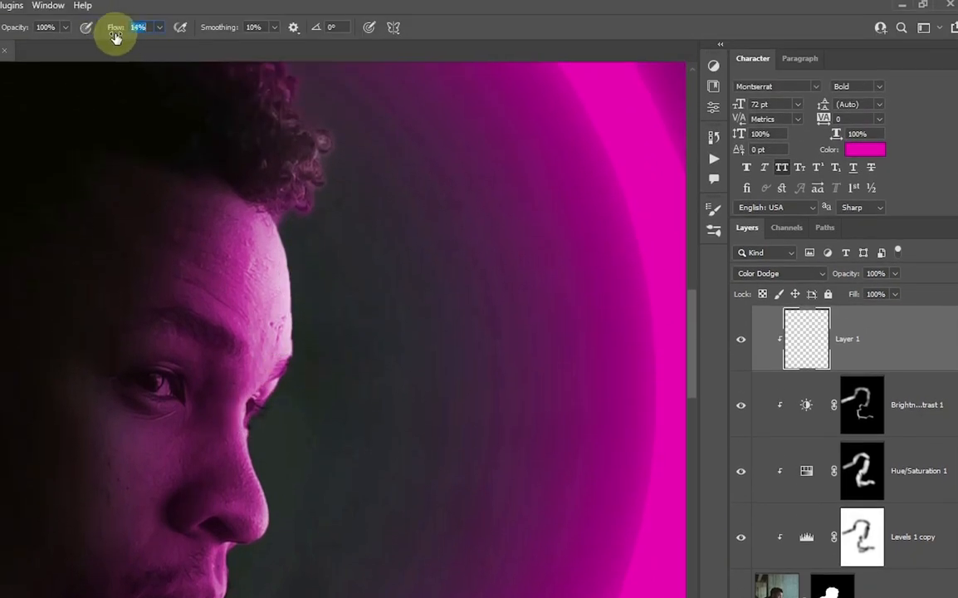
mouse_move(288, 235)
left_mouse_down()
mouse_move(299, 235)
mouse_move(300, 369)
mouse_move(282, 508)
mouse_move(264, 543)
left_mouse_up()
mouse_move(235, 559)
left_mouse_down()
mouse_move(257, 405)
mouse_move(248, 473)
mouse_move(171, 596)
left_mouse_up()
left_click_drag(145, 556, 204, 462)
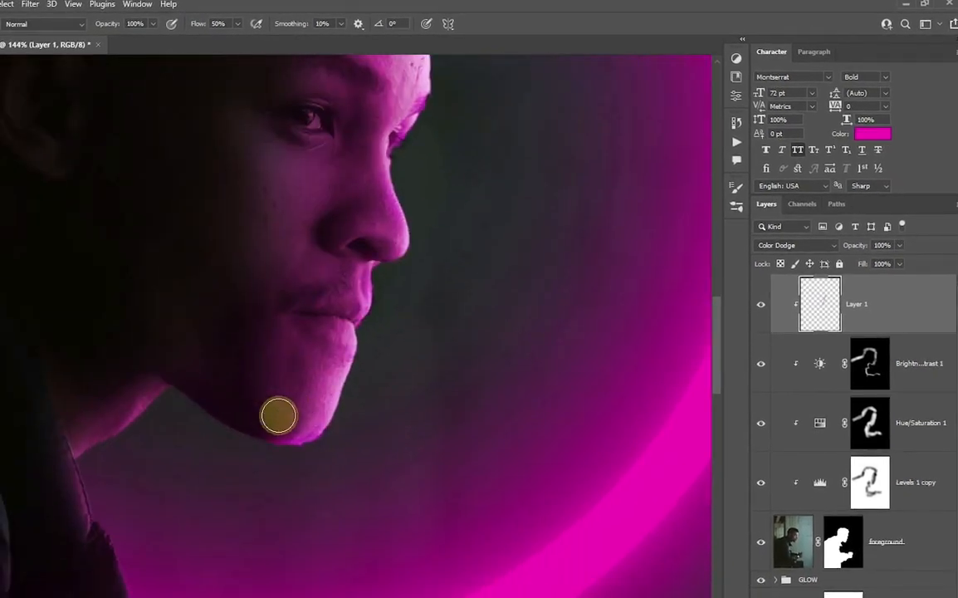
left_click_drag(175, 515, 181, 504)
scroll(199, 432, "down", 2)
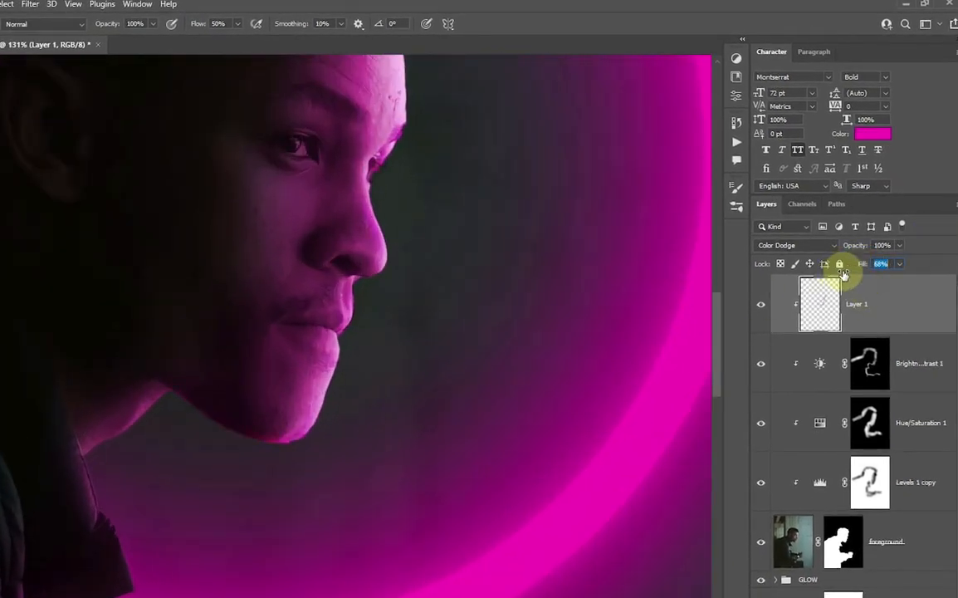
Paint pink rim light on Layer 1 along the jacket collar, chest and sleeve edges down to the forearm and hands.
left_click_drag(94, 457, 133, 546)
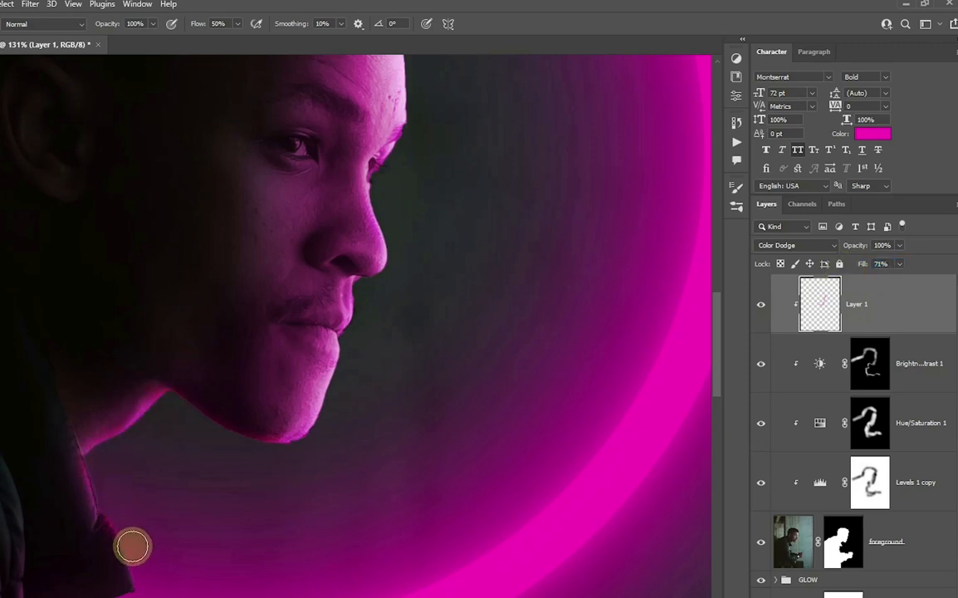
left_click_drag(133, 594, 315, 400)
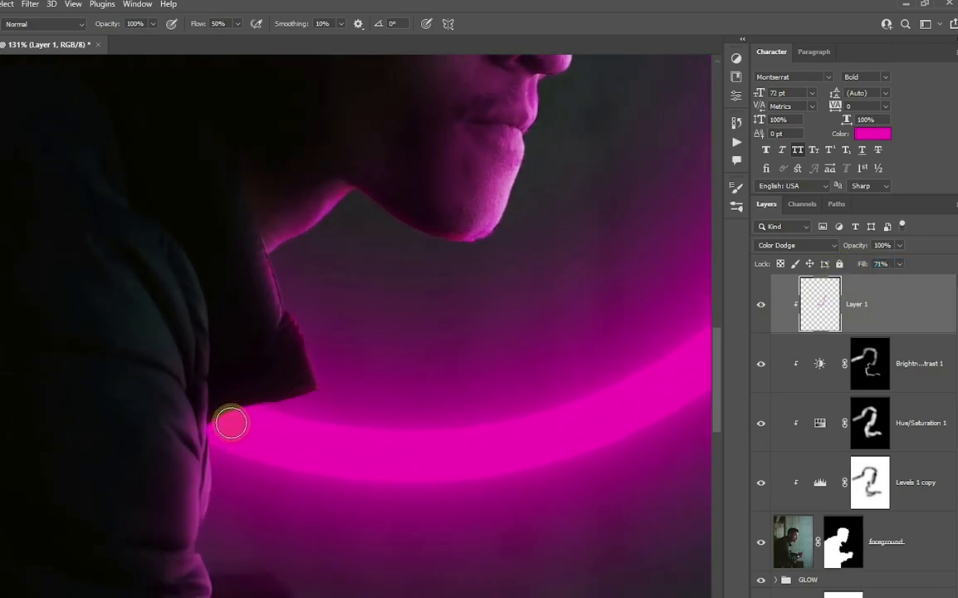
left_click_drag(231, 428, 207, 540)
left_click_drag(208, 540, 208, 415)
mouse_move(207, 415)
left_mouse_down()
mouse_move(220, 479)
mouse_move(516, 583)
mouse_move(419, 509)
left_mouse_up()
mouse_move(419, 508)
left_mouse_down()
mouse_move(583, 443)
mouse_move(685, 473)
left_mouse_up()
Lower the brush flow to 9% and paint soft pink rim light on Layer 1 along the man's back, shoulder and hair edges.
scroll(563, 451, "down", 4)
scroll(252, 404, "up", 3)
left_click_drag(253, 405, 248, 280)
key("ctrl+z")
left_click_drag(202, 24, 185, 23)
scroll(241, 406, "up", 1)
mouse_move(242, 406)
left_mouse_down()
mouse_move(333, 114)
mouse_move(233, 210)
left_mouse_up()
left_click_drag(233, 210, 643, 320)
scroll(400, 419, "down", 3)
scroll(277, 463, "up", 3)
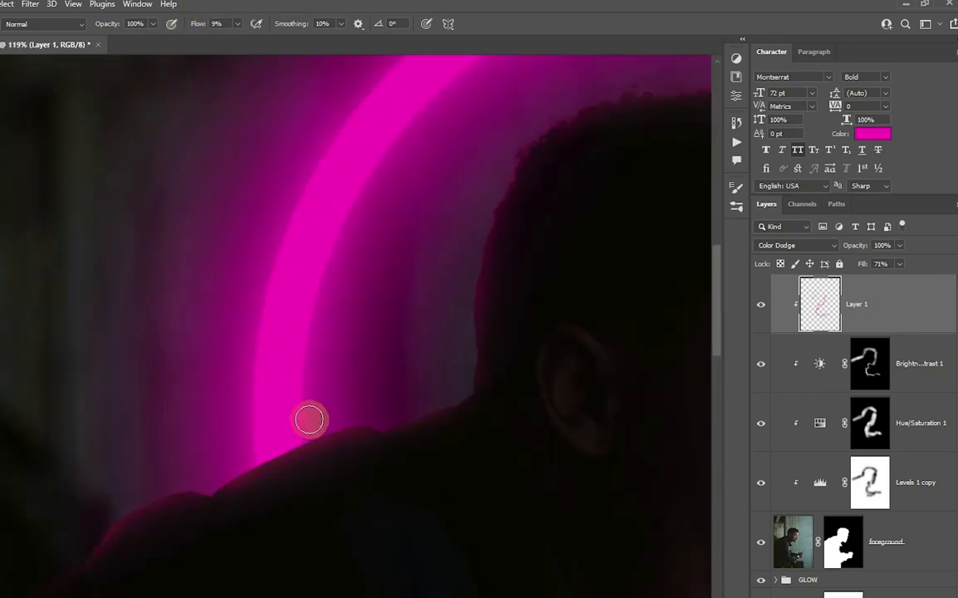
scroll(309, 420, "down", 4)
key("v")
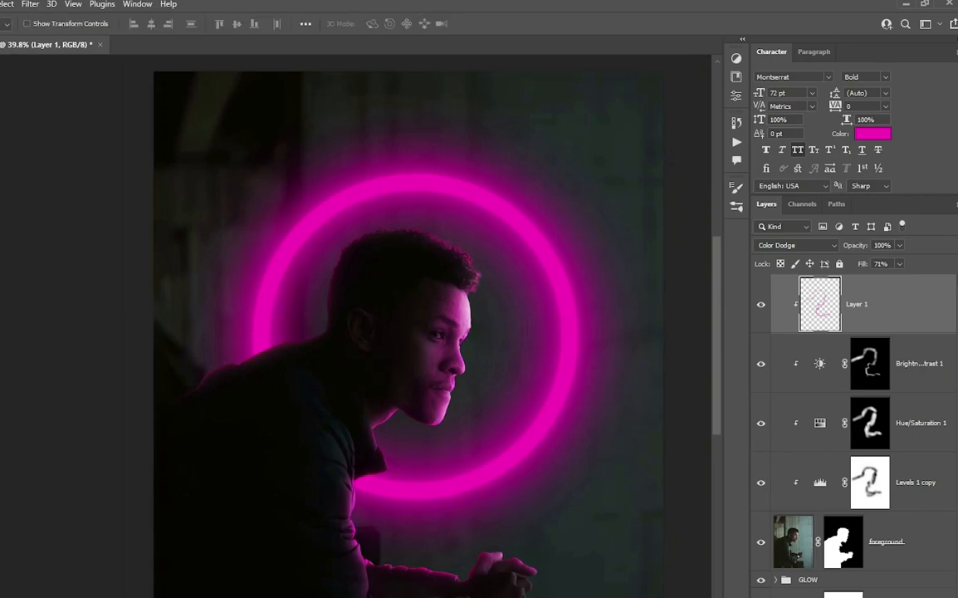